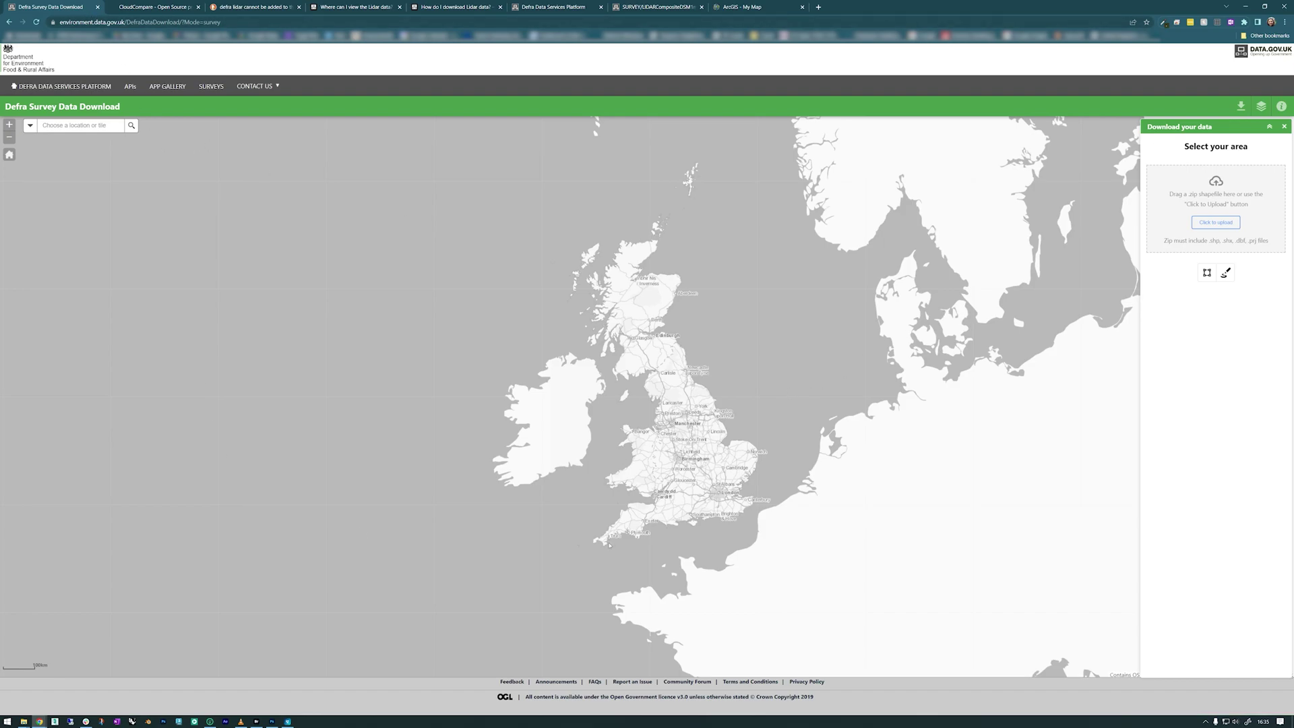
- Zoom the map from the whole UK to Hardwick and Beechmoor Farm, showing tiles SP82SW and SP81NW
{"action": "scroll", "coordinate": [721, 532], "scroll_direction": "up", "scroll_amount": 6}
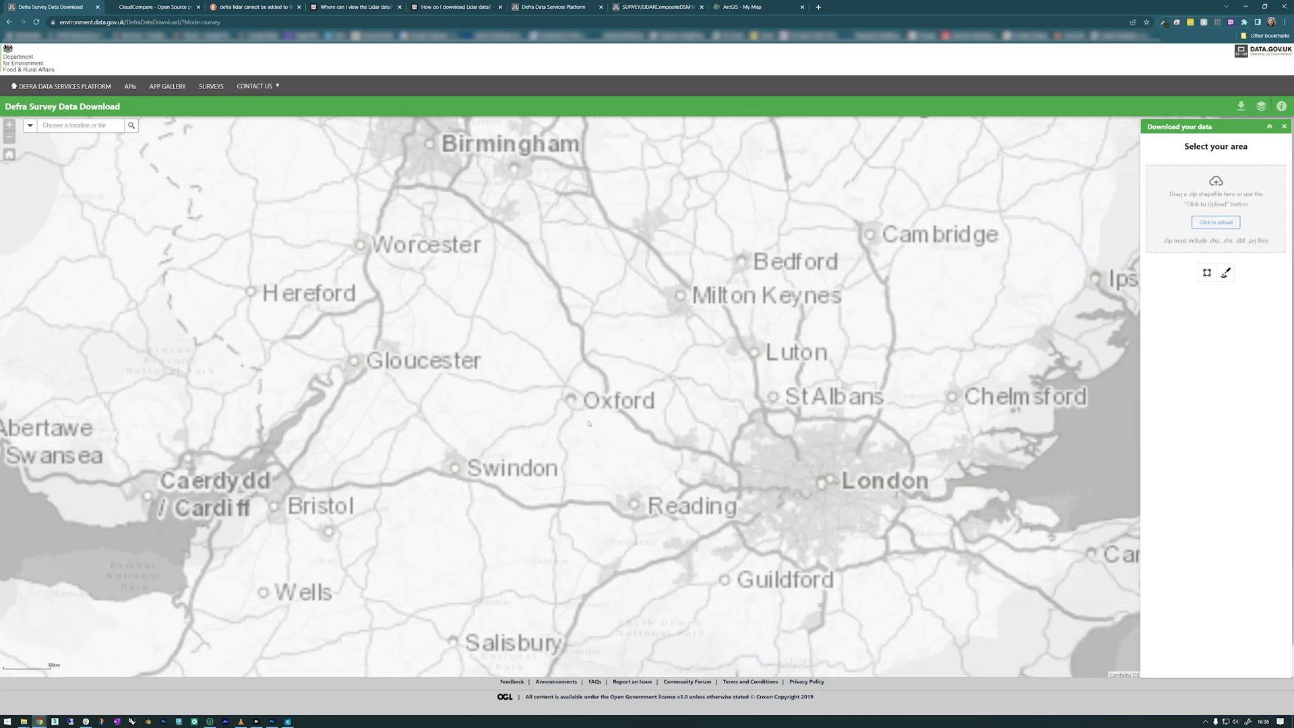
{"action": "scroll", "coordinate": [596, 459], "scroll_direction": "up", "scroll_amount": 3}
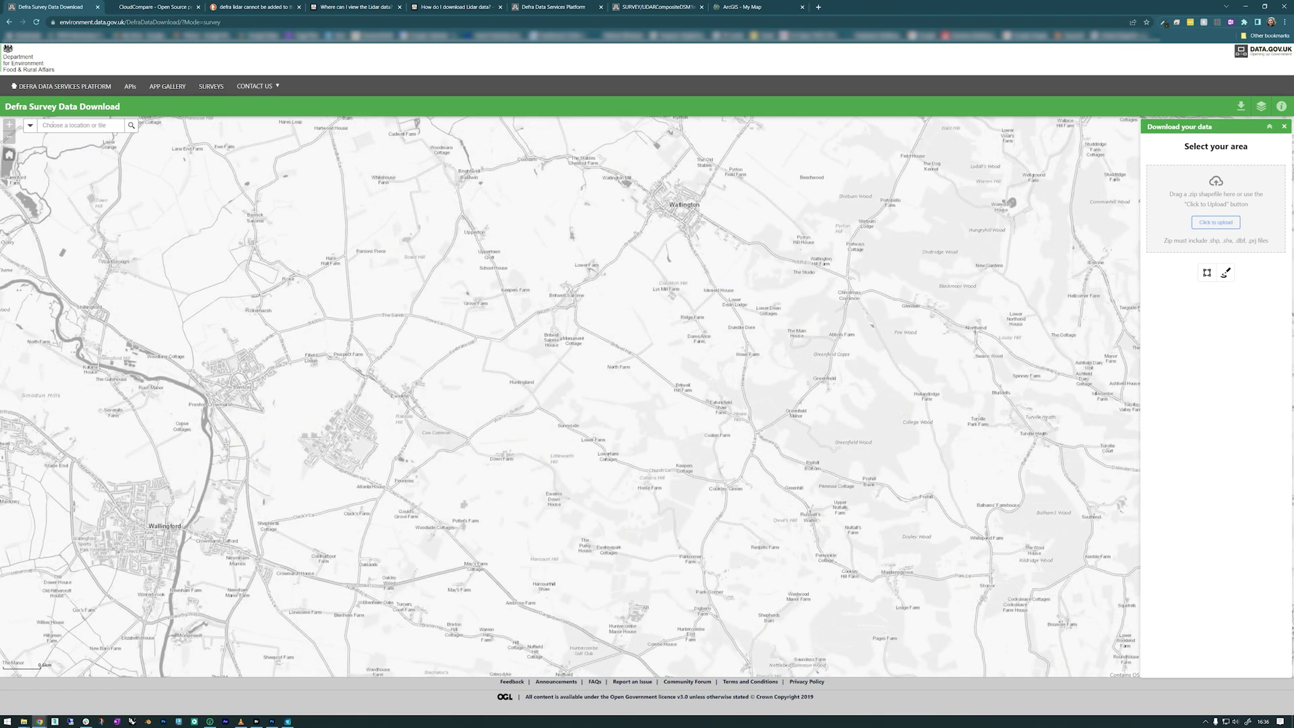
{"action": "scroll", "coordinate": [716, 421], "scroll_direction": "down", "scroll_amount": 4}
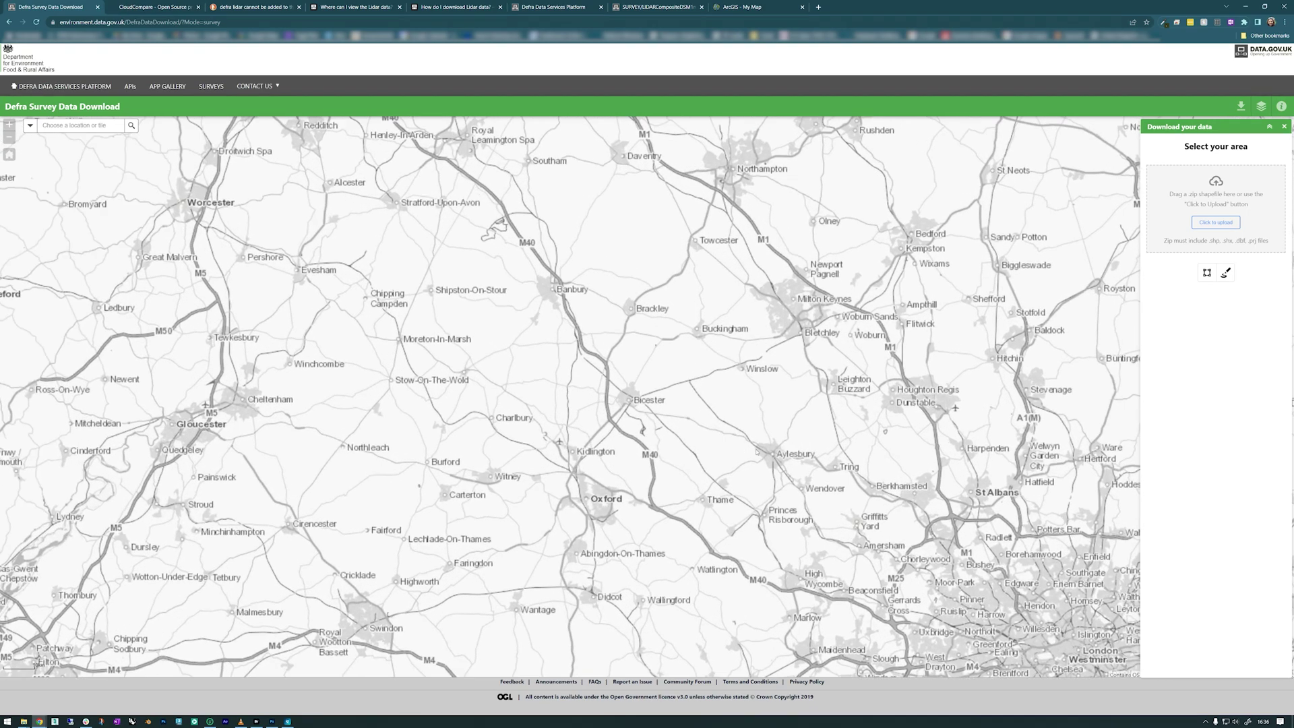
{"action": "scroll", "coordinate": [793, 398], "scroll_direction": "up", "scroll_amount": 3}
{"action": "scroll", "coordinate": [793, 397], "scroll_direction": "up", "scroll_amount": 5}
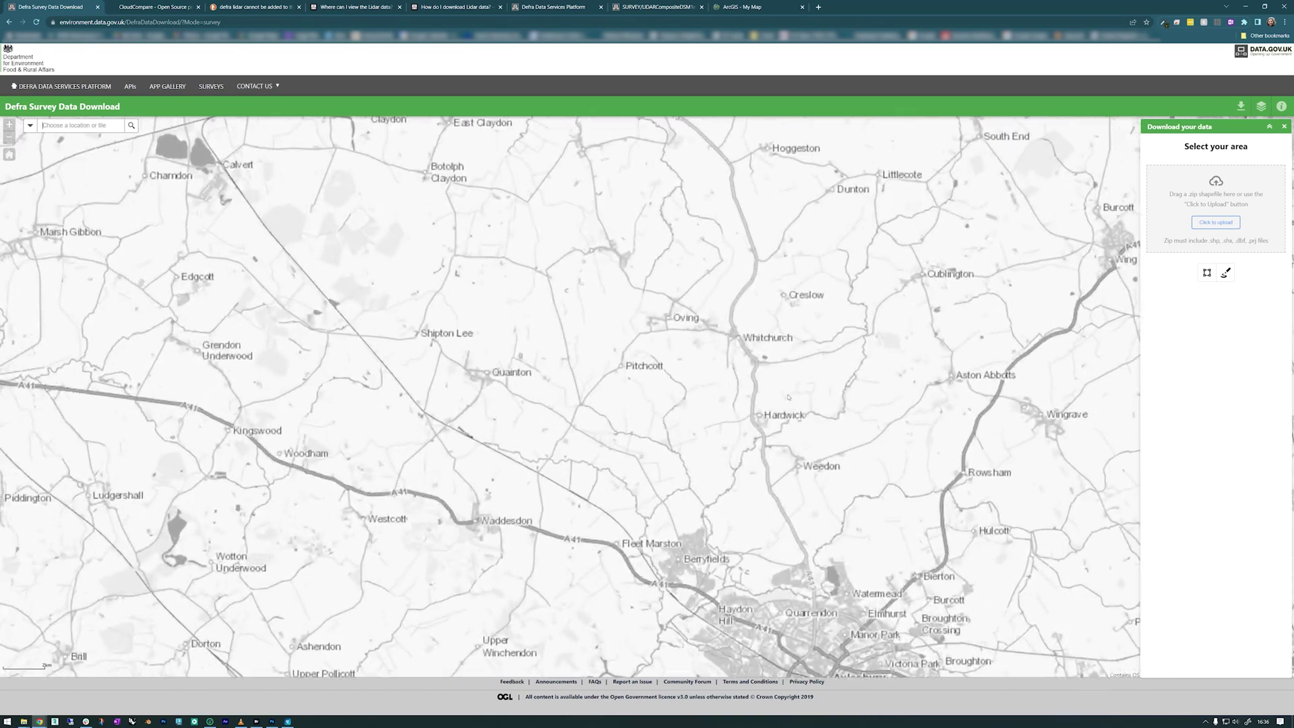
{"action": "scroll", "coordinate": [888, 374], "scroll_direction": "up", "scroll_amount": 3}
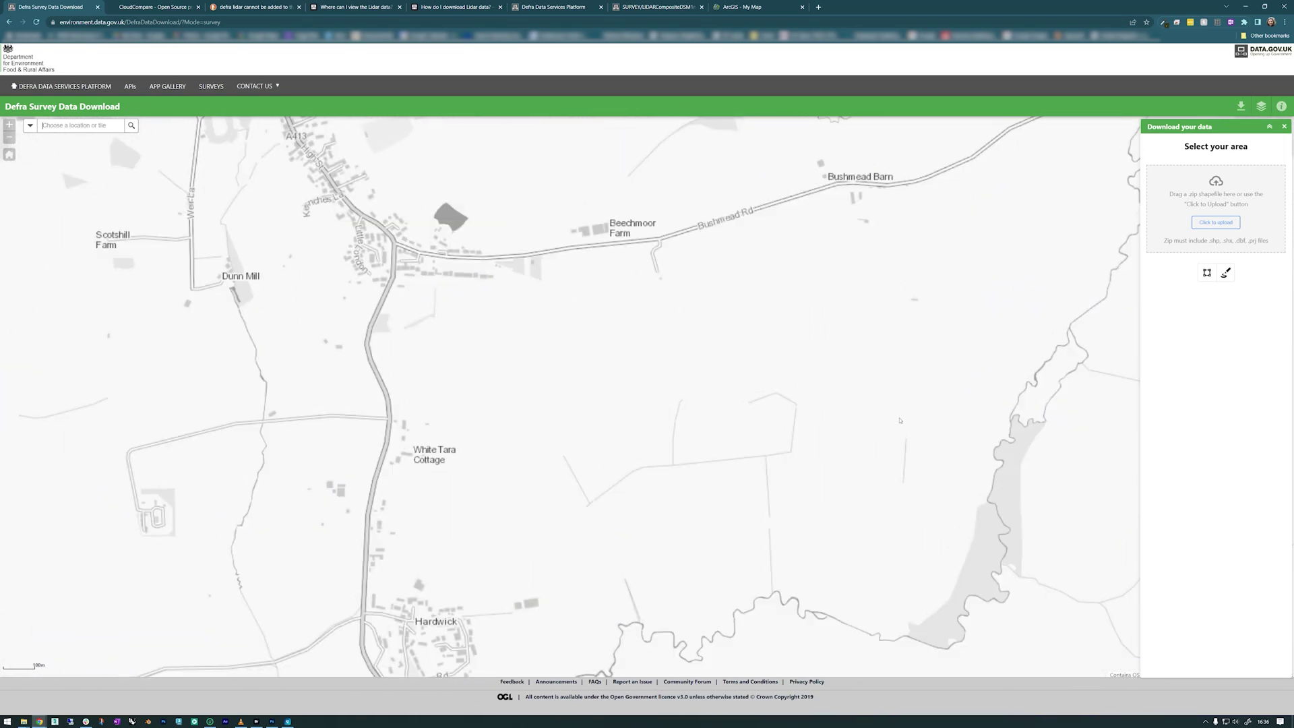
- Draw a four-cornered rectangular download area spanning tiles SP82SW and SP81NW
{"action": "left_click", "coordinate": [1208, 273]}
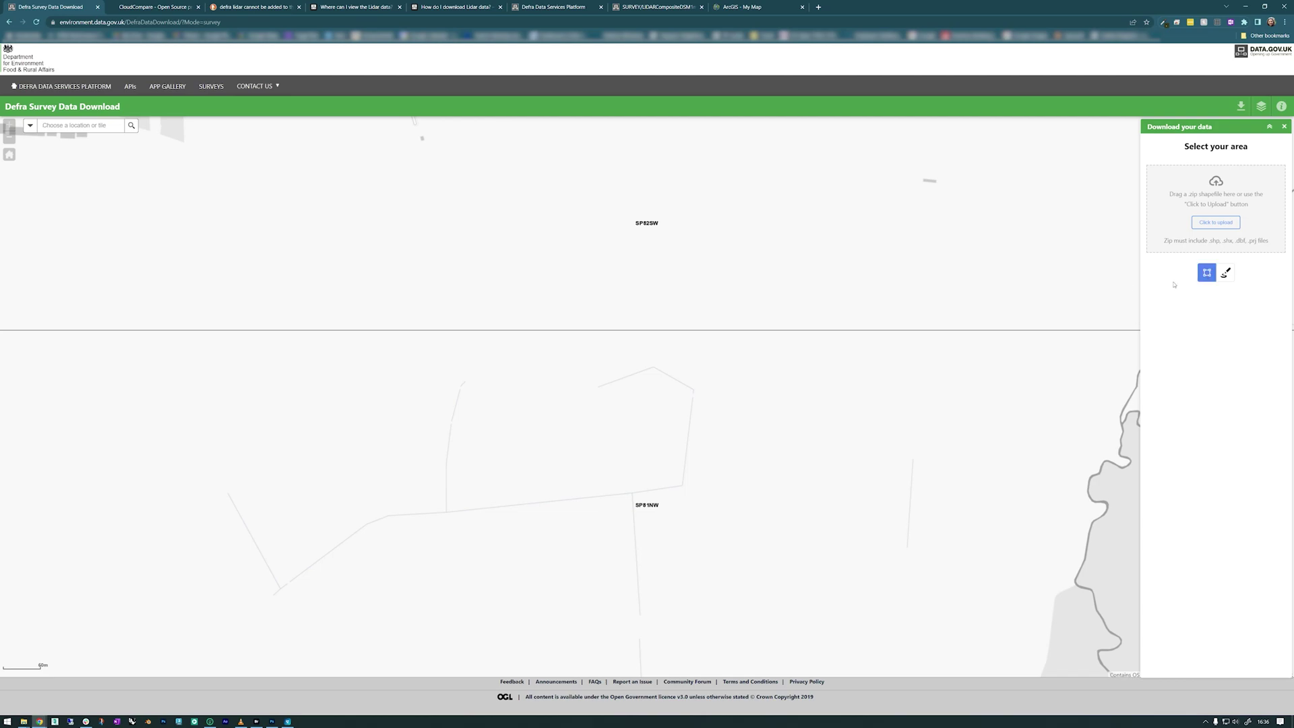
{"action": "left_click", "coordinate": [218, 178]}
{"action": "left_click", "coordinate": [1009, 174]}
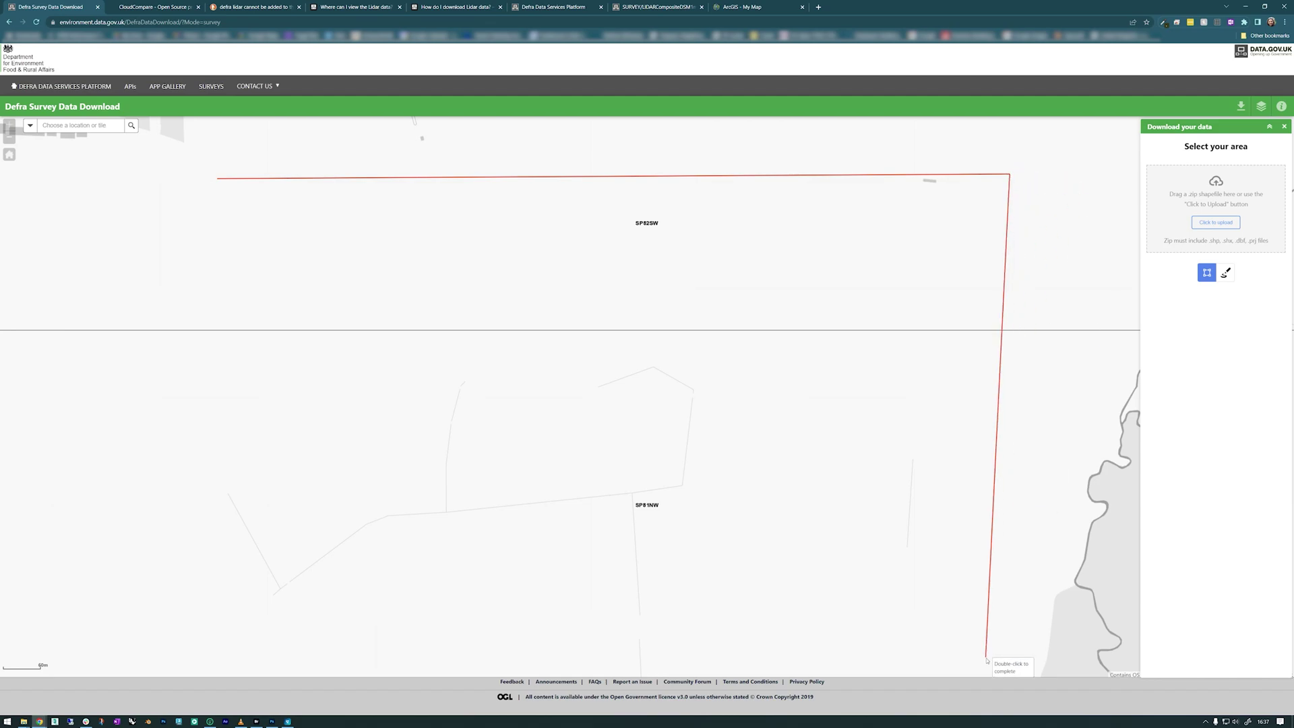
{"action": "left_click", "coordinate": [1012, 626]}
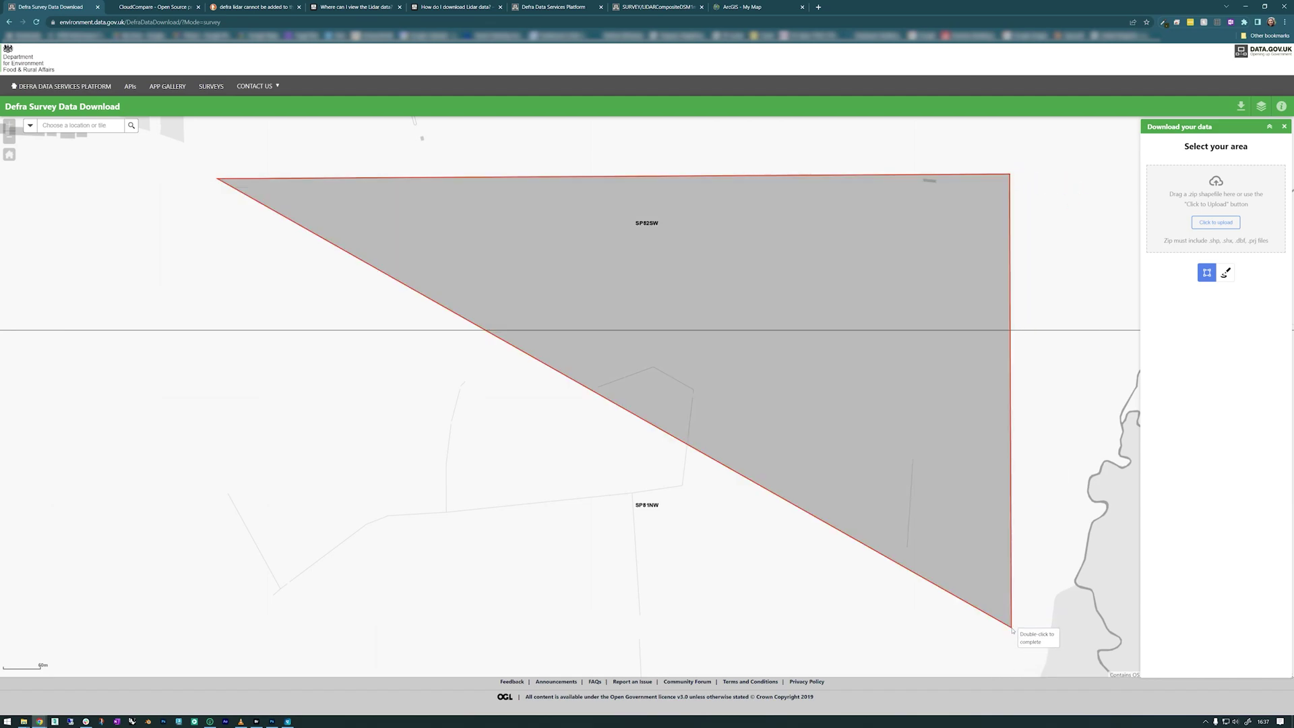
{"action": "double_click", "coordinate": [235, 629]}
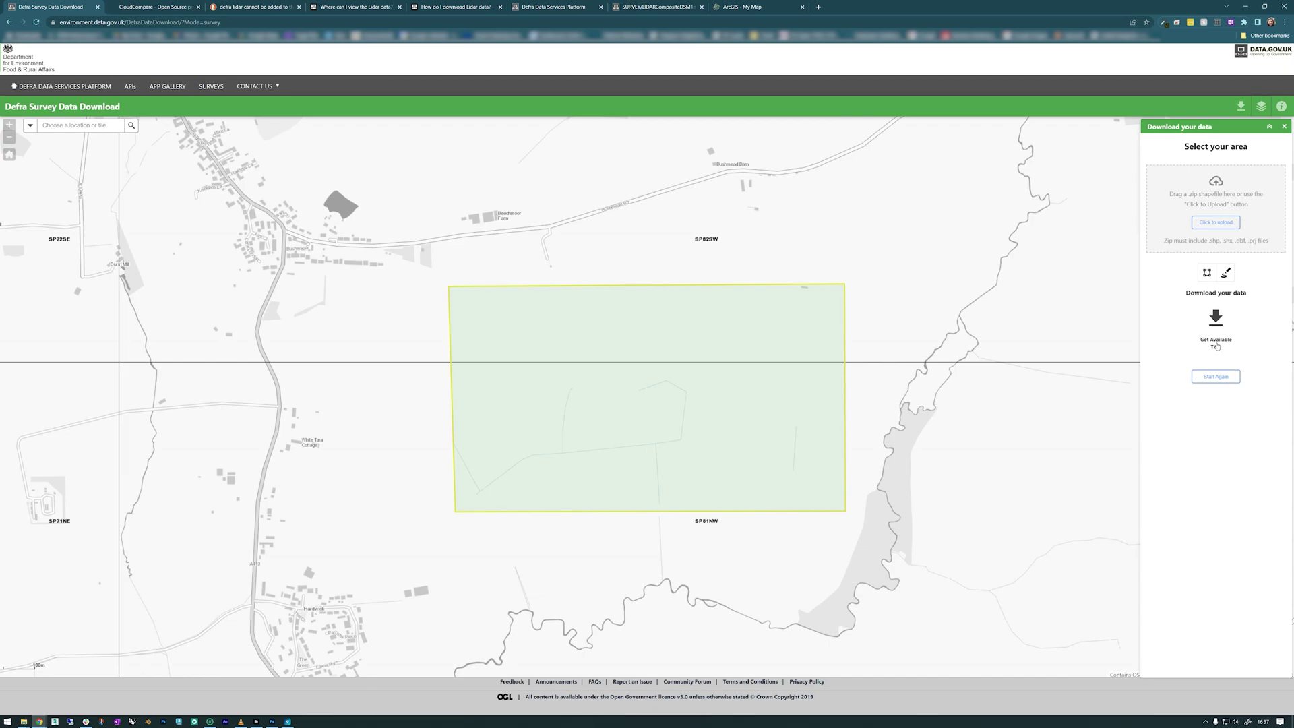
- Find available tiles, choose National LIDAR Programme Point Cloud, 2021, 1M, and download all
{"action": "left_click", "coordinate": [1215, 334]}
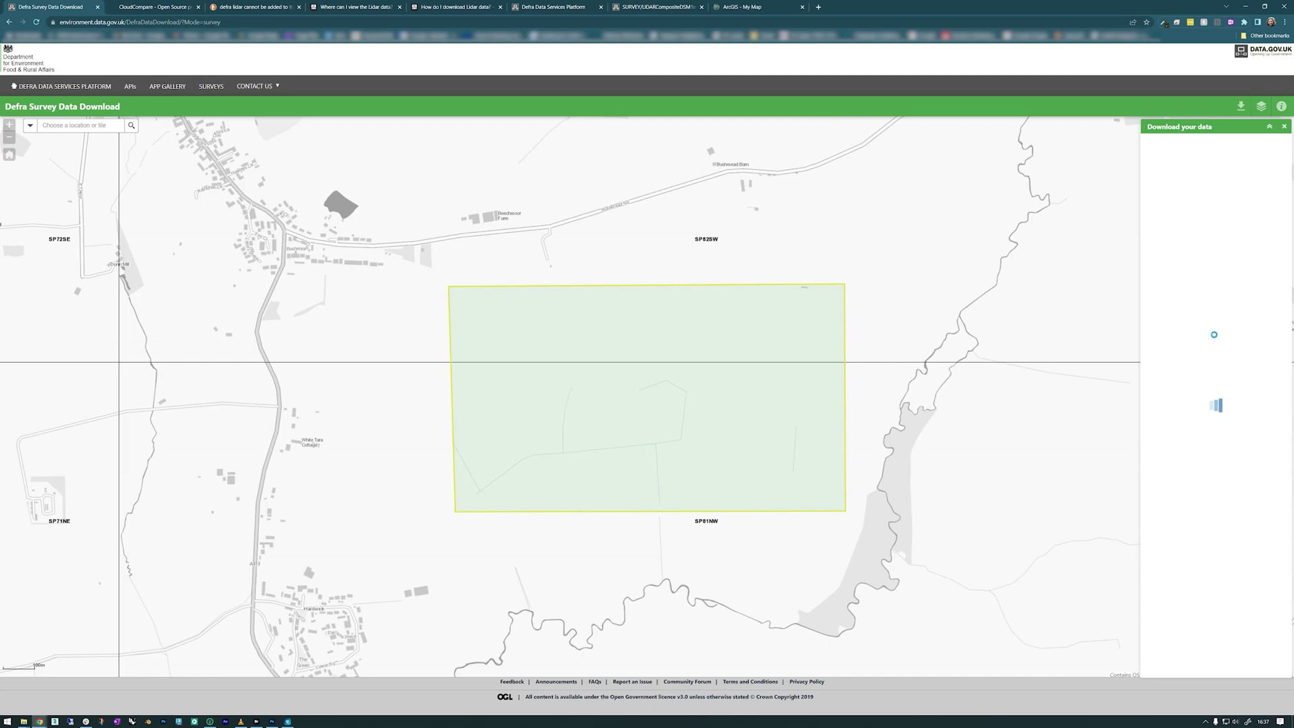
{"action": "left_click", "coordinate": [1276, 180]}
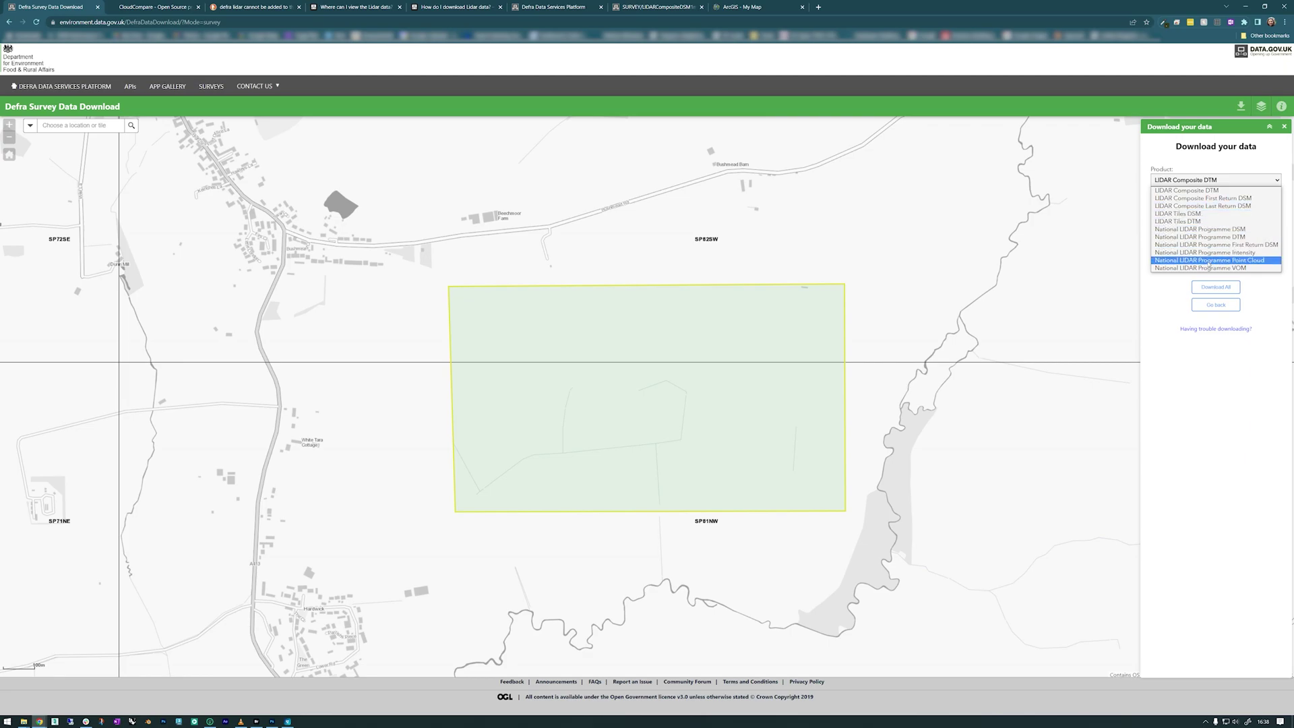
{"action": "left_click", "coordinate": [1235, 261]}
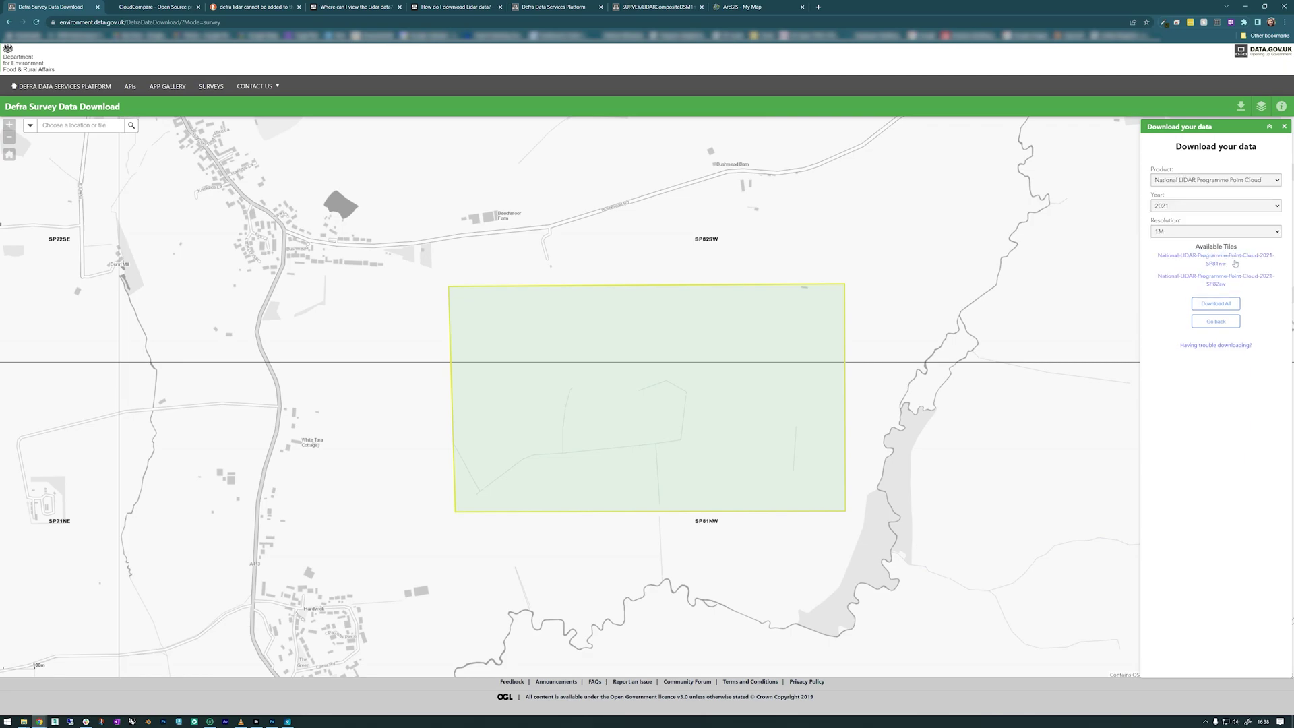
{"action": "left_click", "coordinate": [1265, 207]}
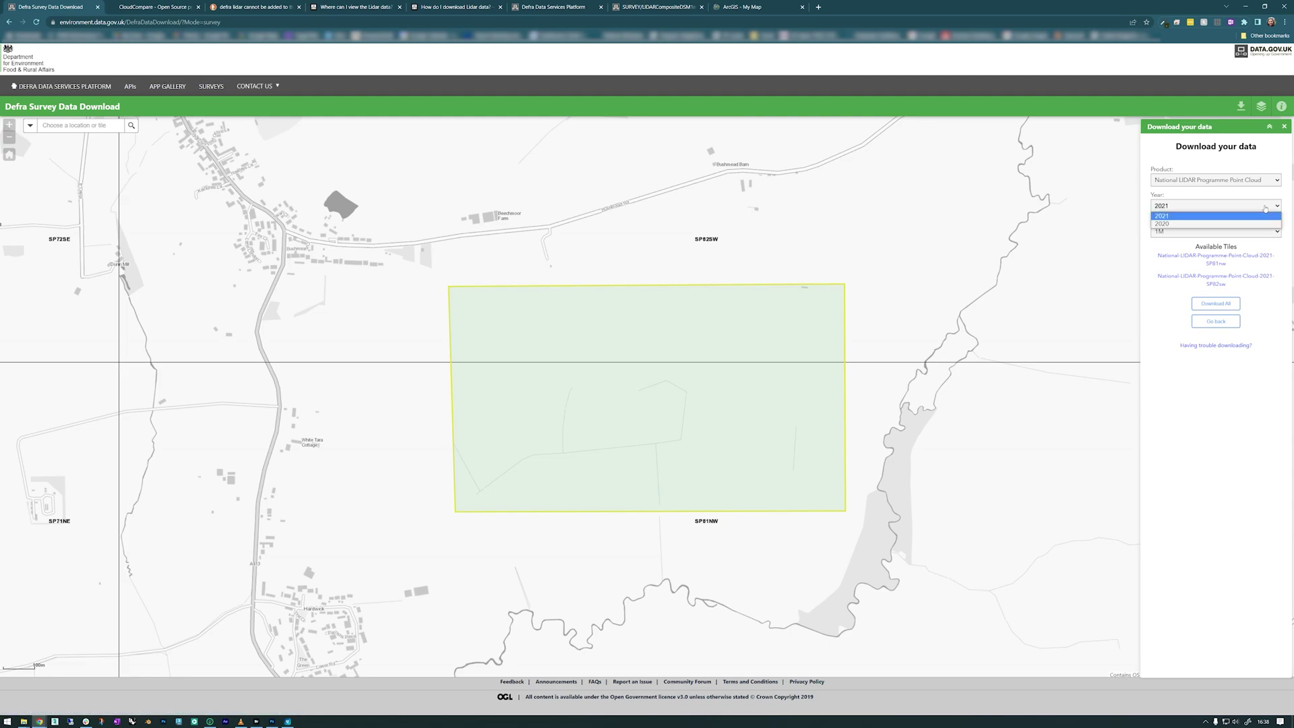
{"action": "left_click", "coordinate": [1266, 208]}
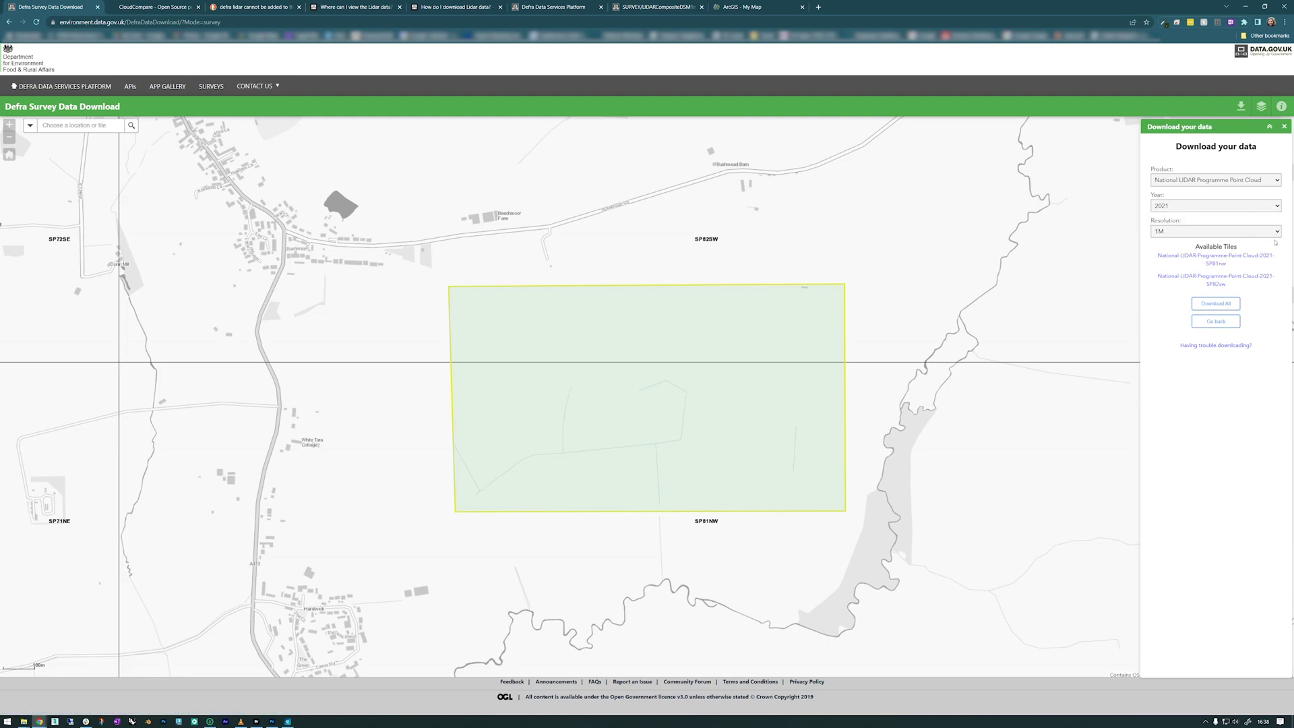
{"action": "left_click", "coordinate": [1277, 233]}
{"action": "left_click", "coordinate": [1187, 241]}
{"action": "left_click", "coordinate": [1217, 303]}
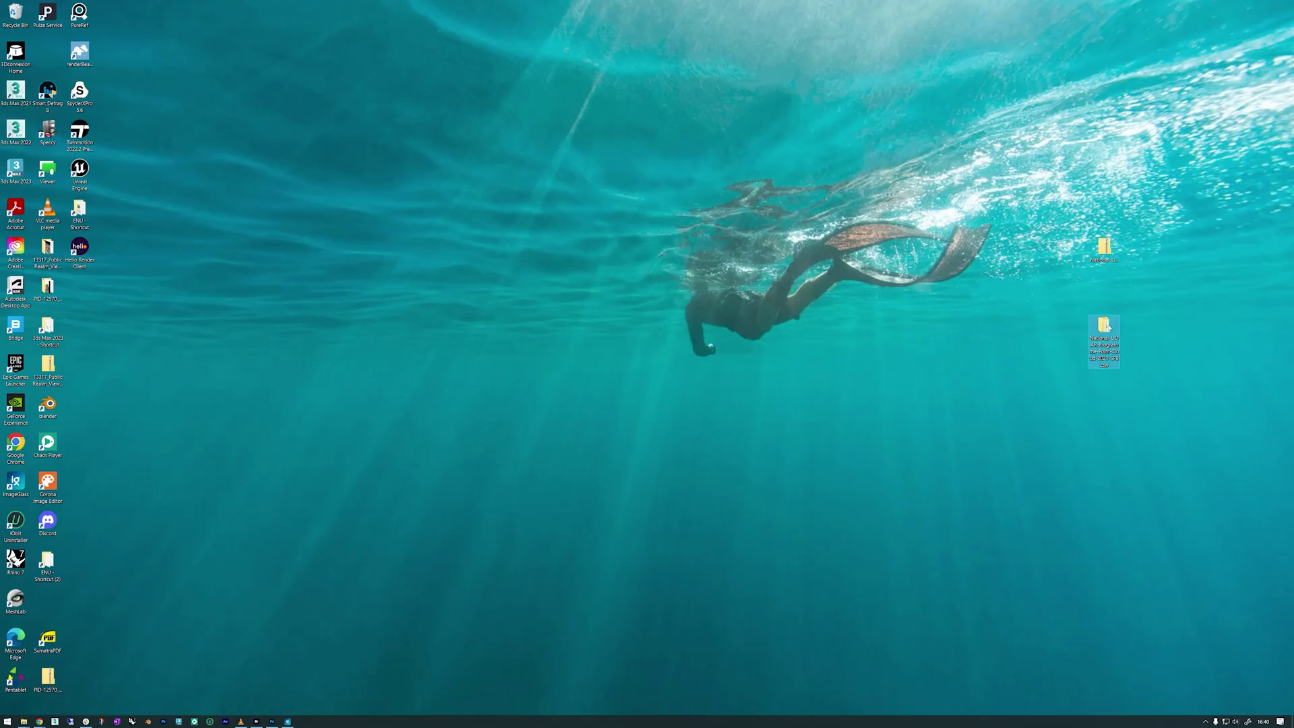
- Open the SP82sw and P_11998 folders to reveal the SP8020 LAZ file, then search for 'cloud'
{"action": "double_click", "coordinate": [1104, 327]}
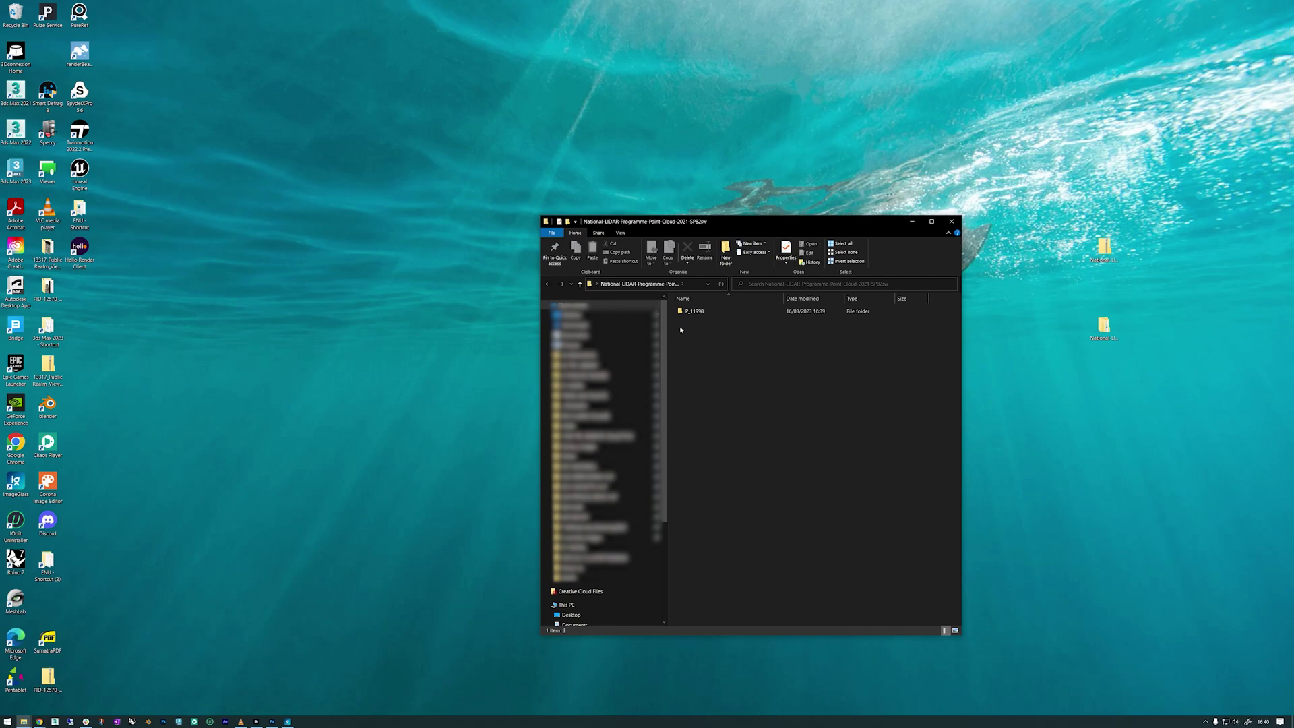
{"action": "double_click", "coordinate": [693, 310]}
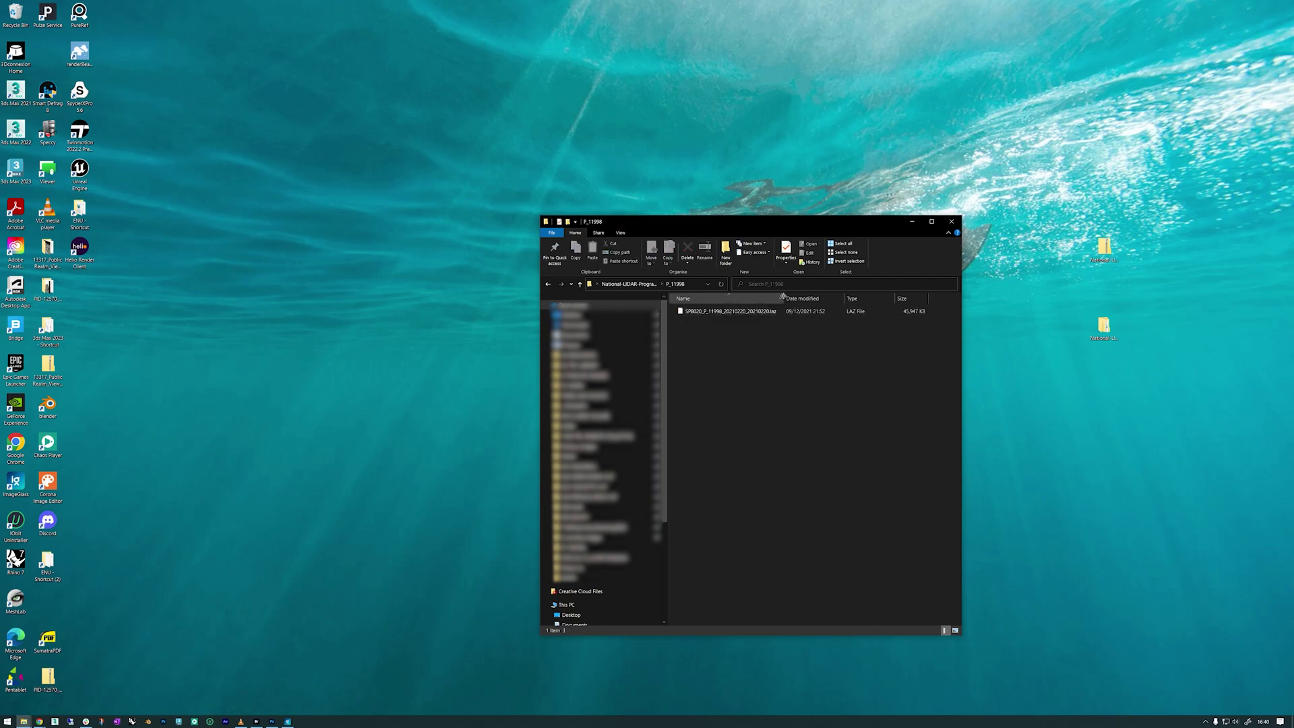
{"action": "left_click_drag", "start_coordinate": [782, 296], "coordinate": [845, 298]}
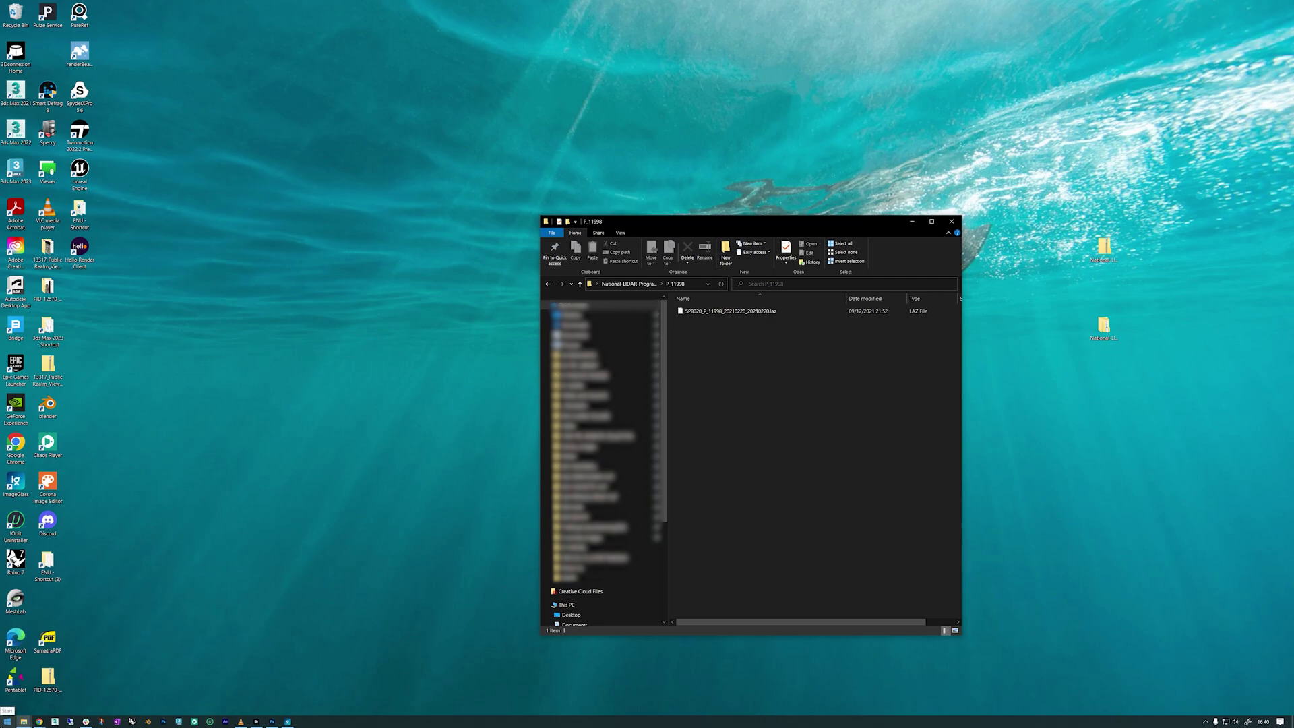
{"action": "left_click", "coordinate": [7, 721]}
{"action": "type", "text": "cloud"}
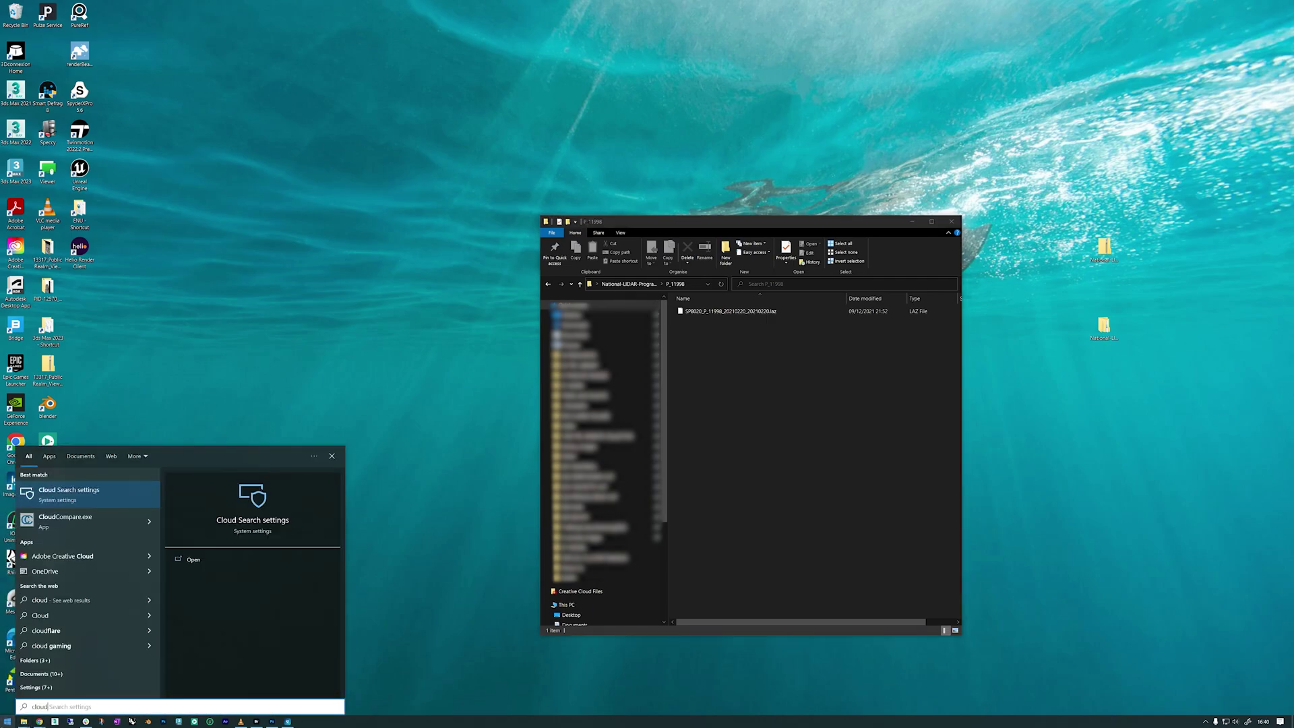
- Launch CloudCompare and load the SP8020 LAZ from Desktop's P_11998 folder, applying all fields and global shift
{"action": "left_click", "coordinate": [101, 520]}
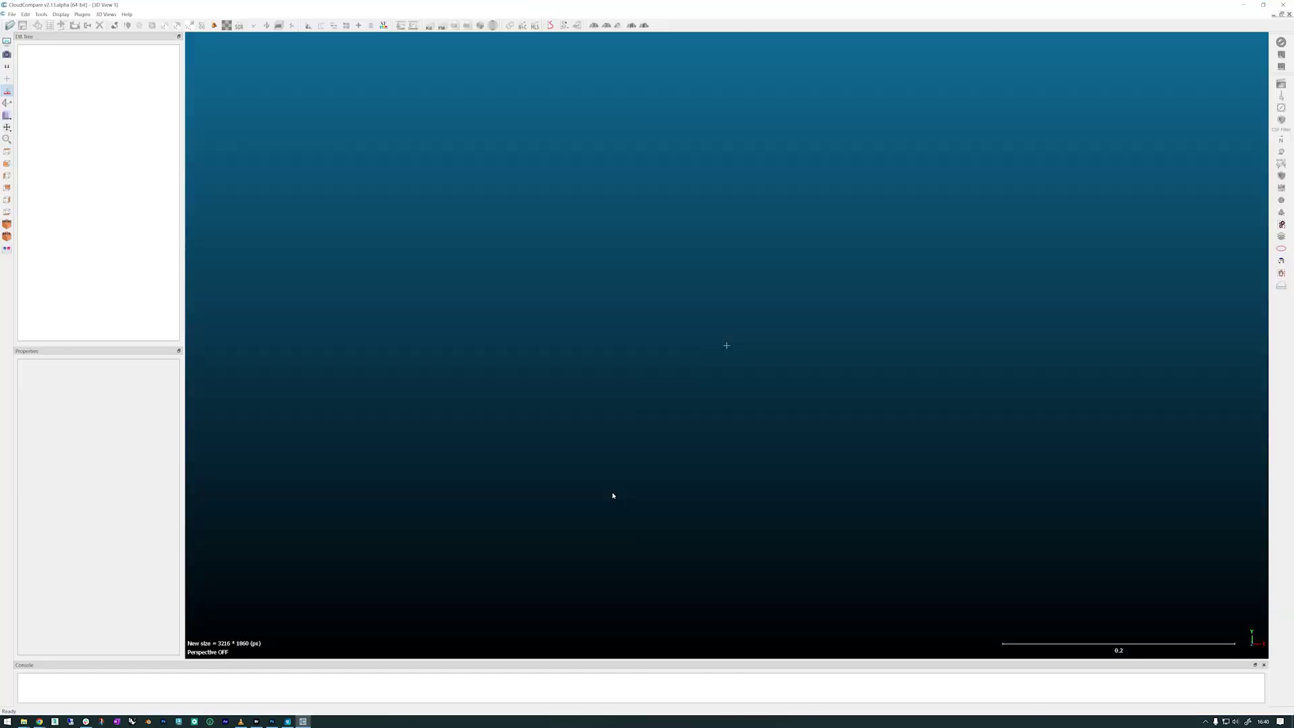
{"action": "left_click", "coordinate": [9, 25]}
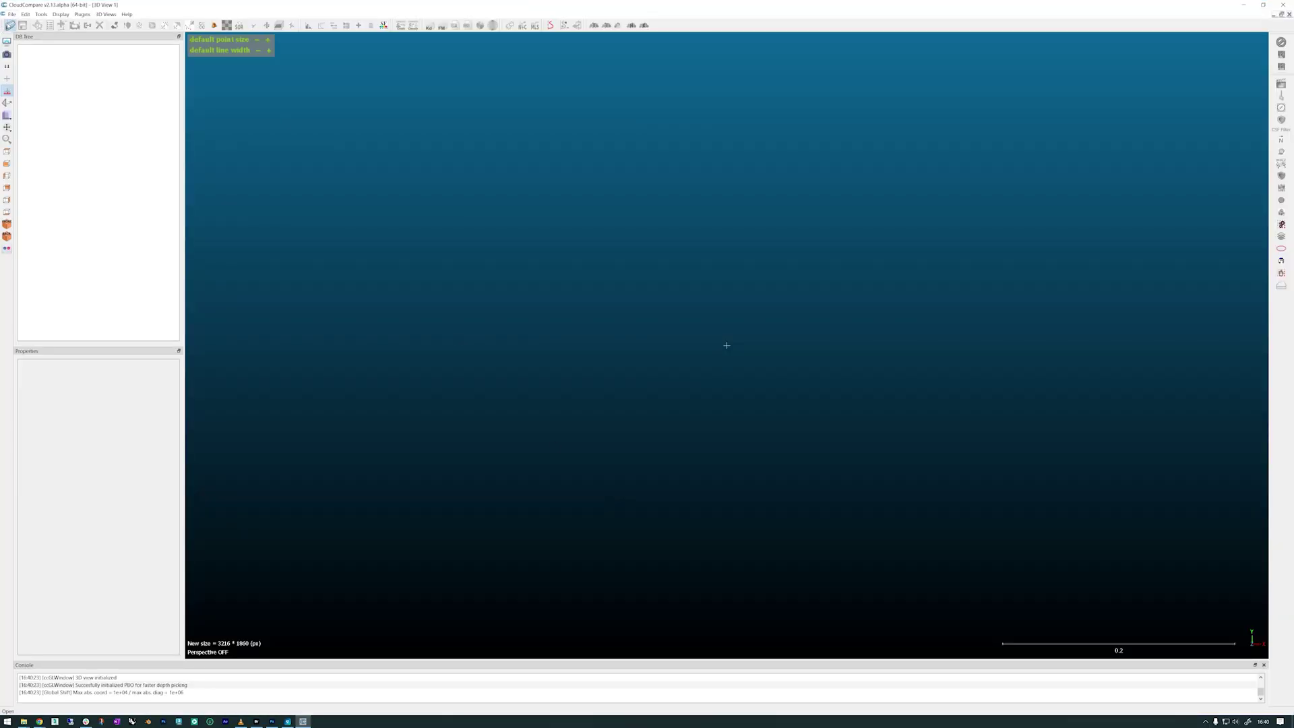
{"action": "scroll", "coordinate": [108, 265], "scroll_direction": "down", "scroll_amount": 3}
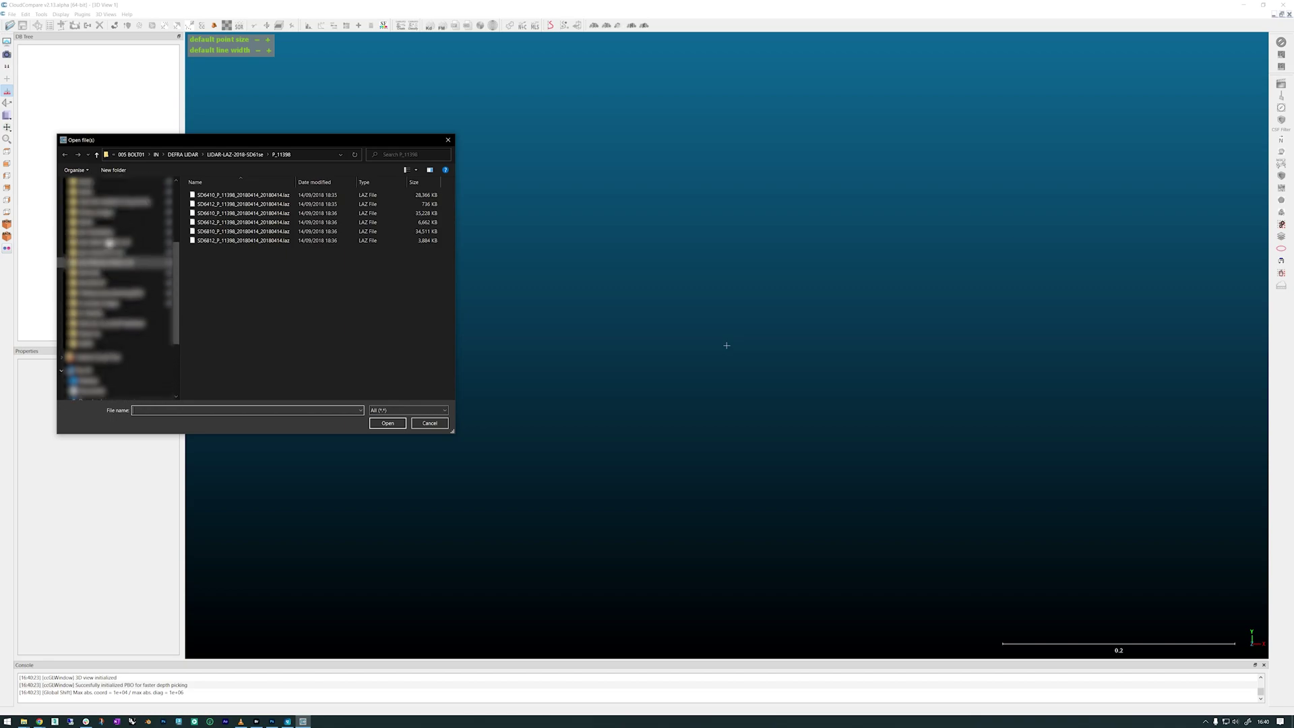
{"action": "left_click", "coordinate": [89, 200]}
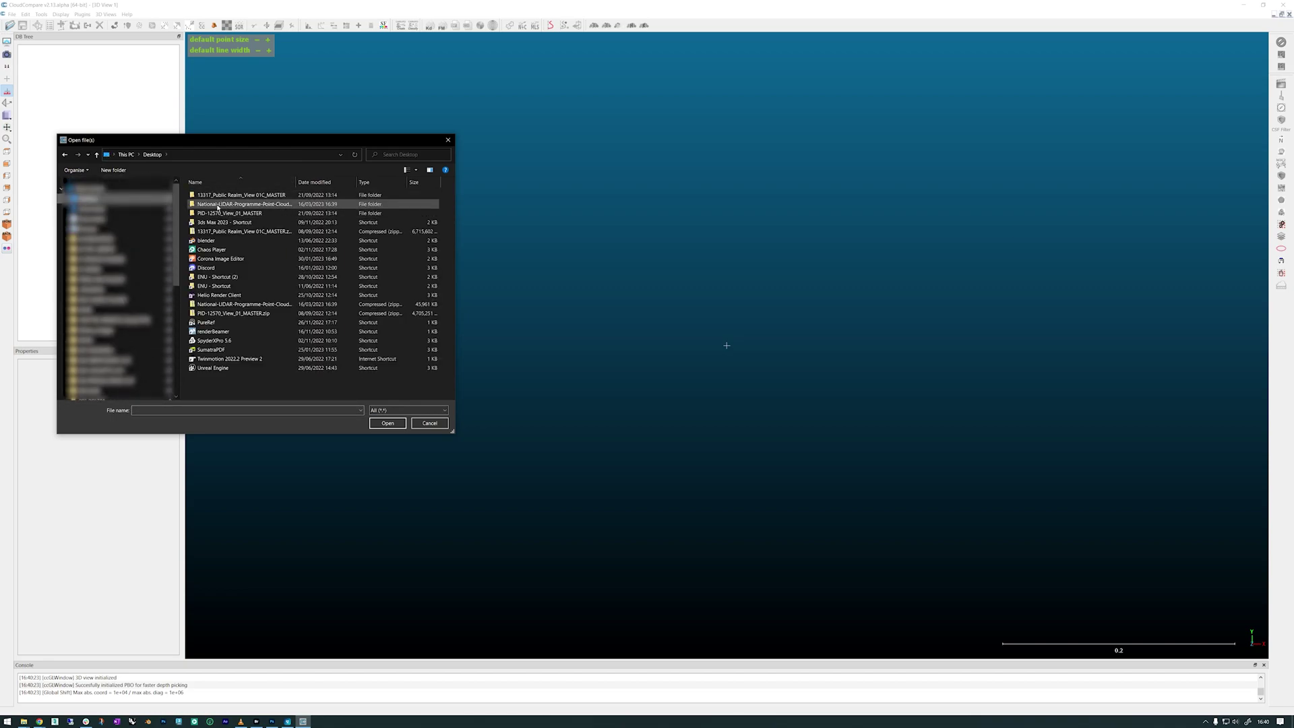
{"action": "double_click", "coordinate": [217, 203]}
{"action": "double_click", "coordinate": [213, 196]}
{"action": "left_click", "coordinate": [213, 195]}
{"action": "double_click", "coordinate": [213, 196]}
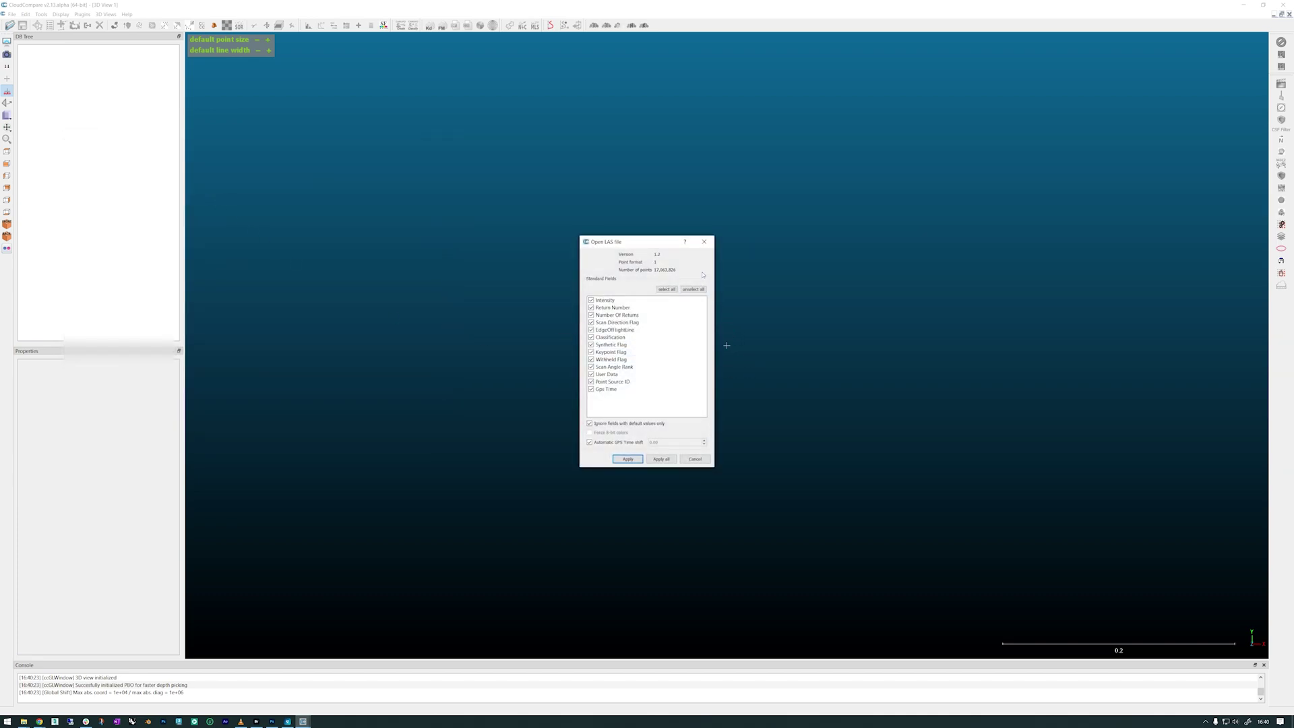
{"action": "left_click", "coordinate": [660, 459]}
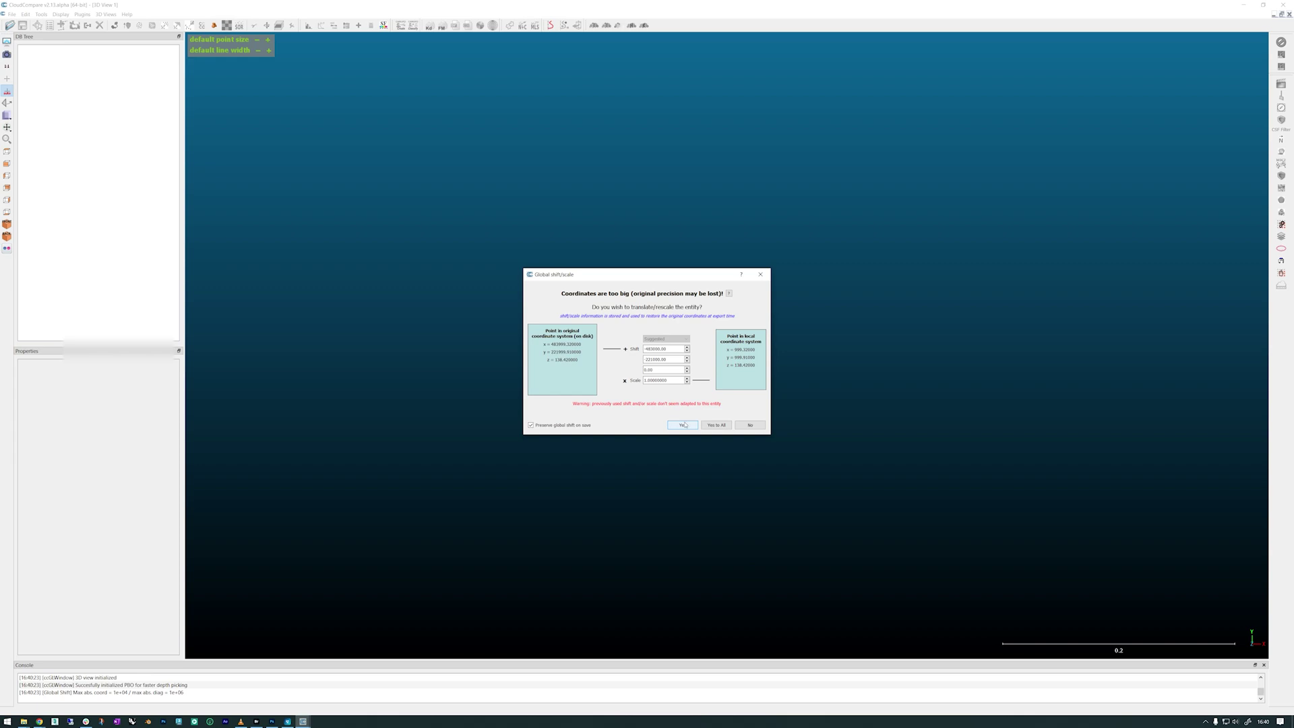
{"action": "left_click", "coordinate": [683, 425]}
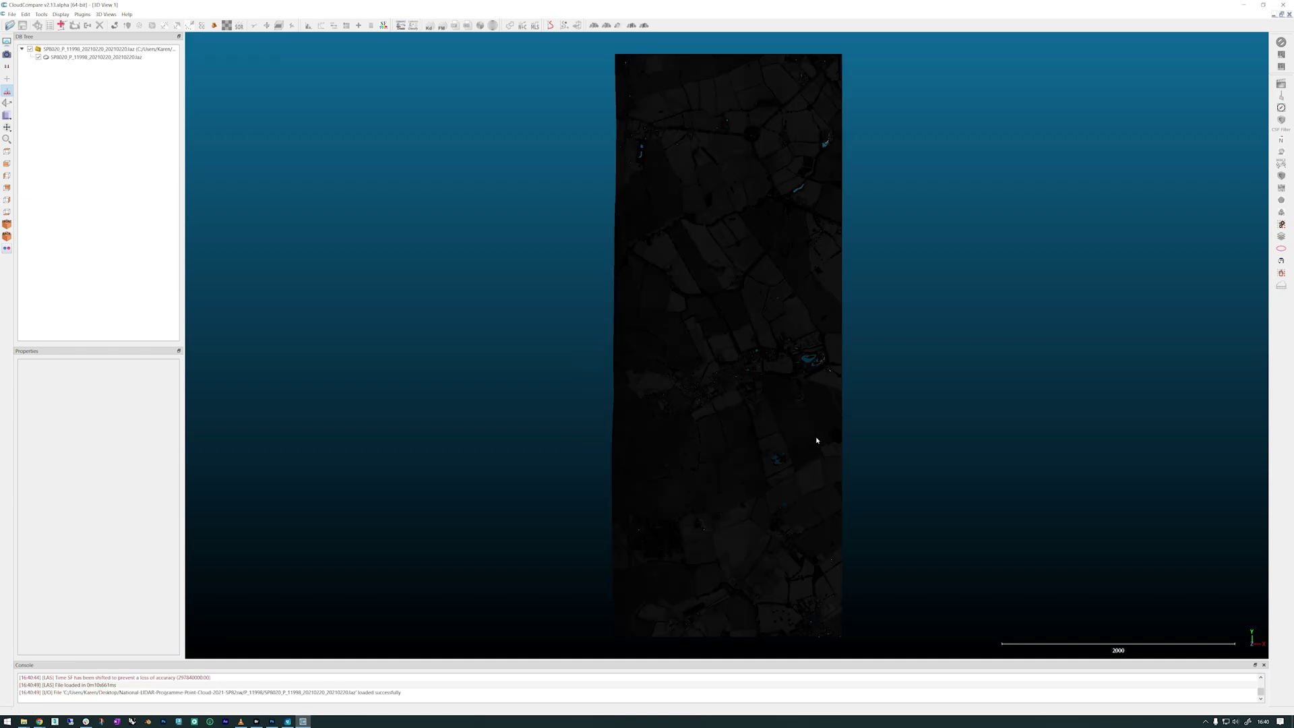
{"action": "right_click_drag", "start_coordinate": [818, 501], "coordinate": [781, 482]}
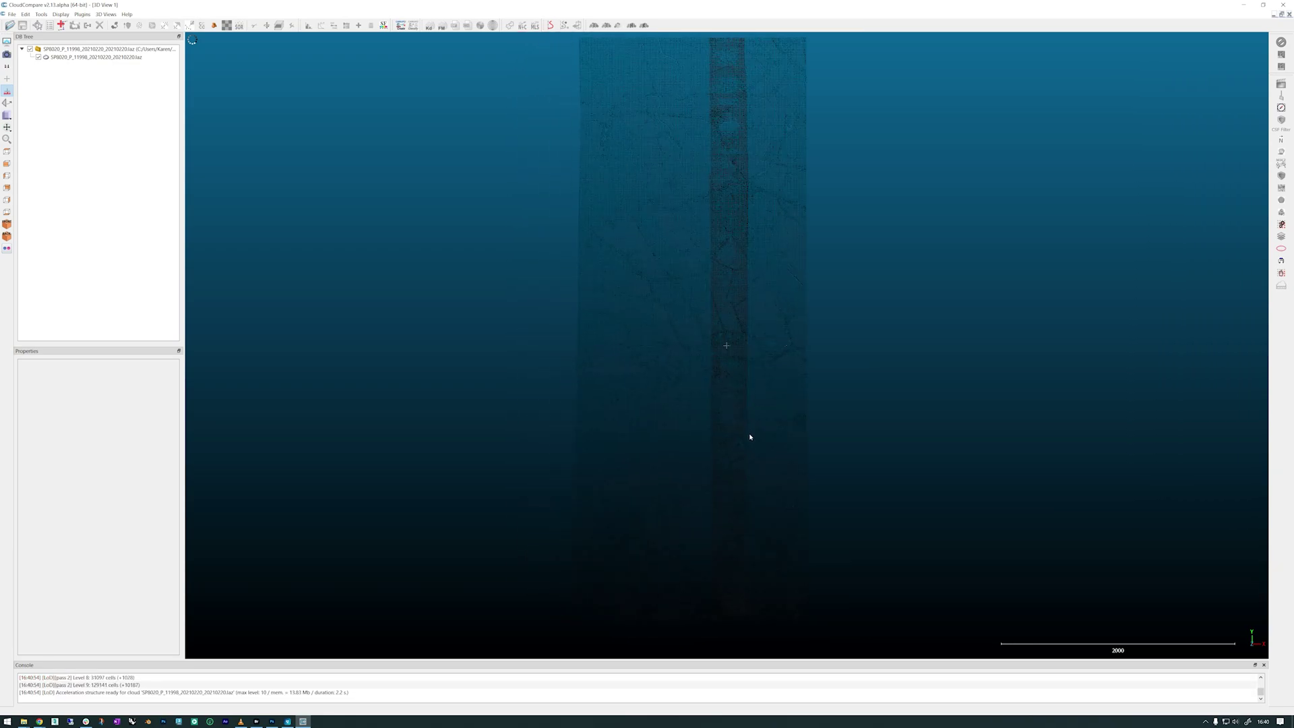
{"action": "scroll", "coordinate": [751, 432], "scroll_direction": "up", "scroll_amount": 3}
{"action": "scroll", "coordinate": [755, 397], "scroll_direction": "up", "scroll_amount": 3}
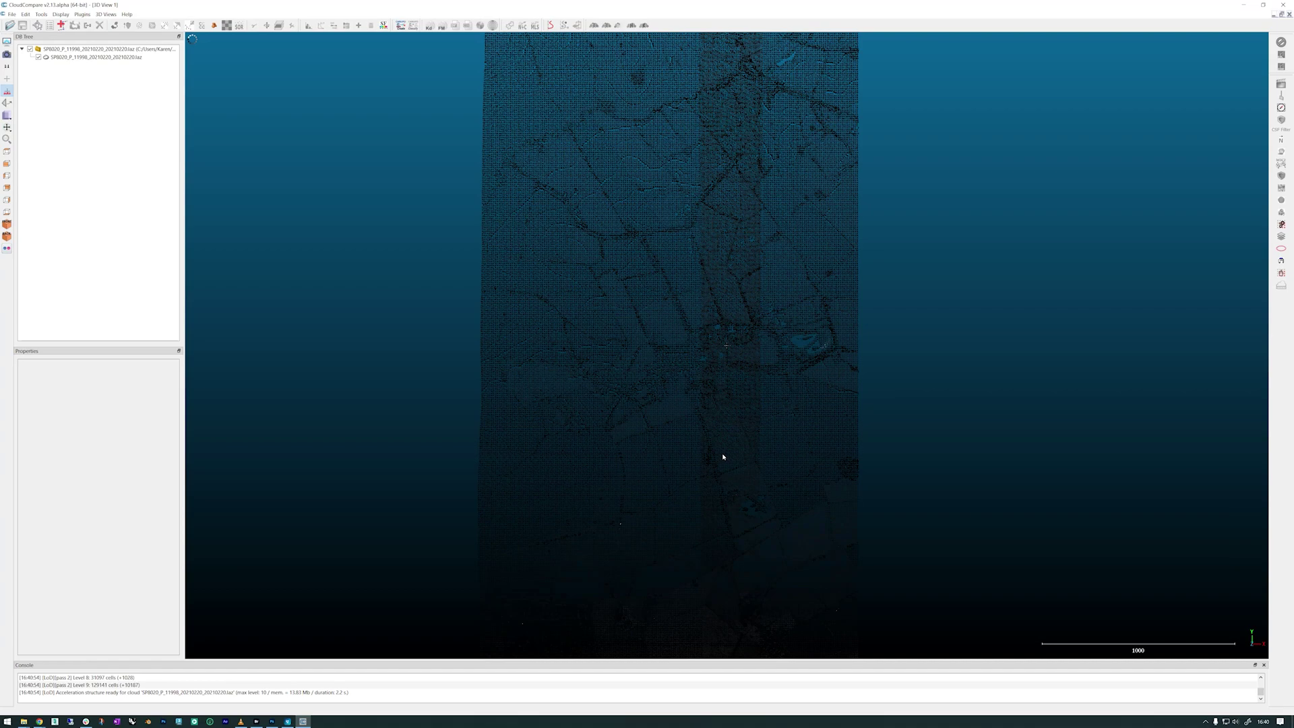
{"action": "left_click_drag", "start_coordinate": [770, 494], "coordinate": [821, 386]}
{"action": "scroll", "coordinate": [693, 385], "scroll_direction": "up", "scroll_amount": 6}
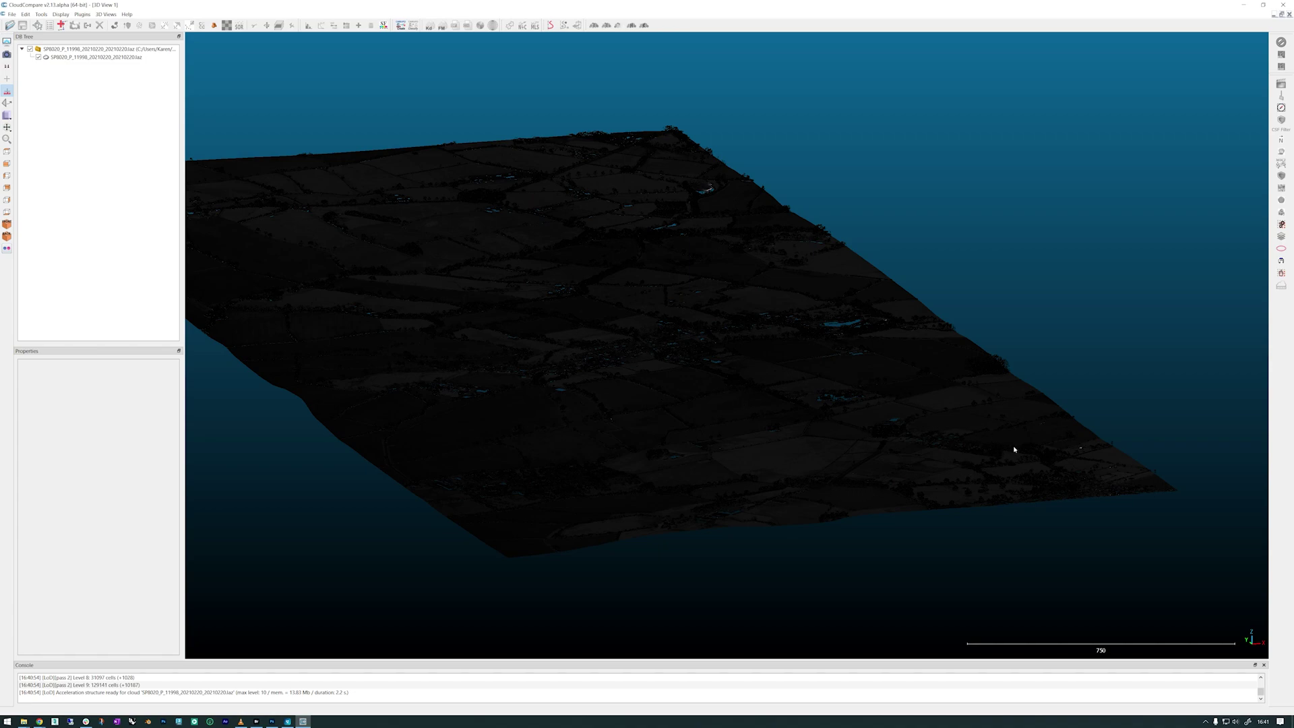
{"action": "left_click_drag", "start_coordinate": [588, 374], "coordinate": [723, 420]}
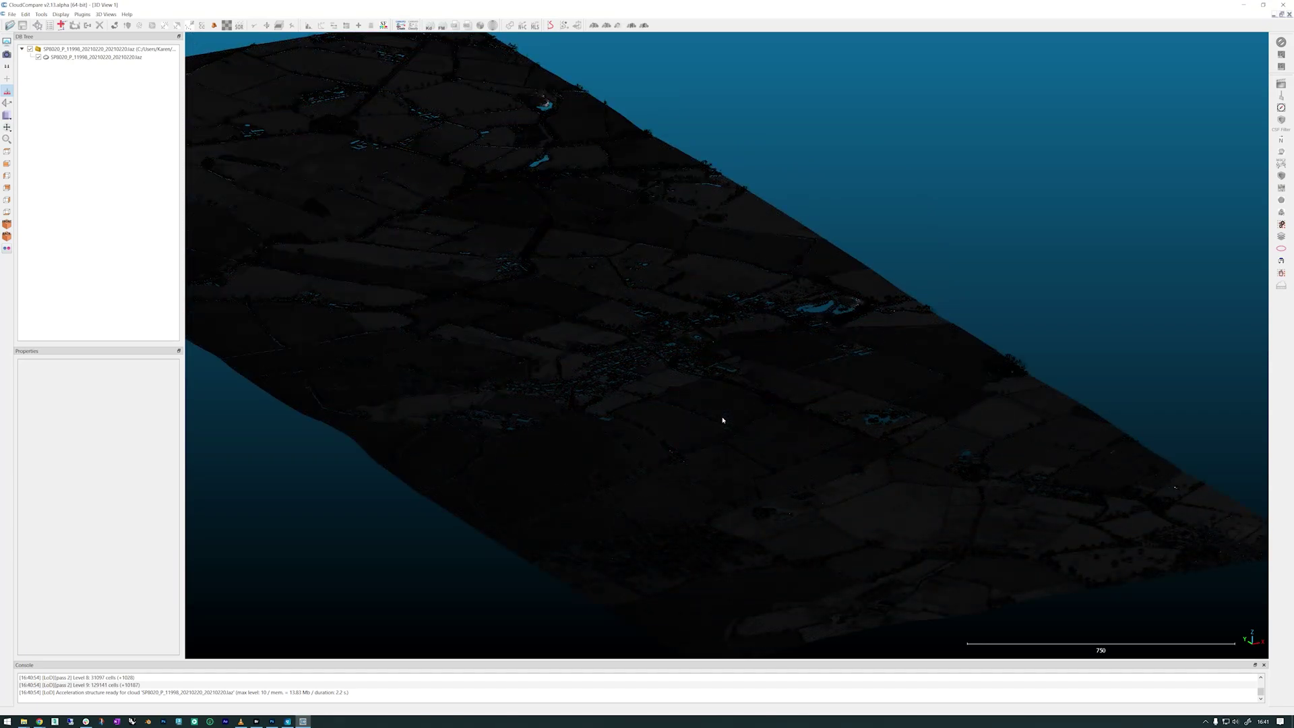
{"action": "scroll", "coordinate": [775, 529], "scroll_direction": "up", "scroll_amount": 1}
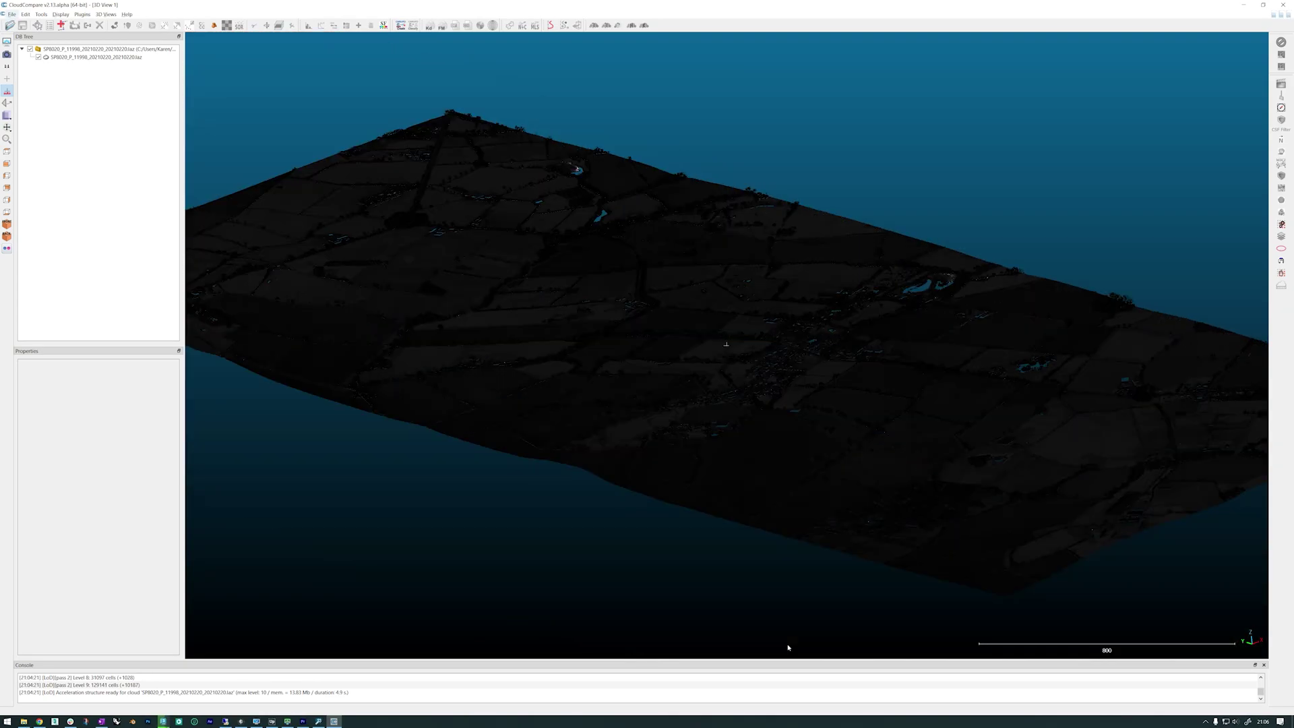
- Tilt and rotate the terrain view, then select the SP8020 cloud to show its classification colouring
{"action": "left_click_drag", "start_coordinate": [772, 317], "coordinate": [768, 367]}
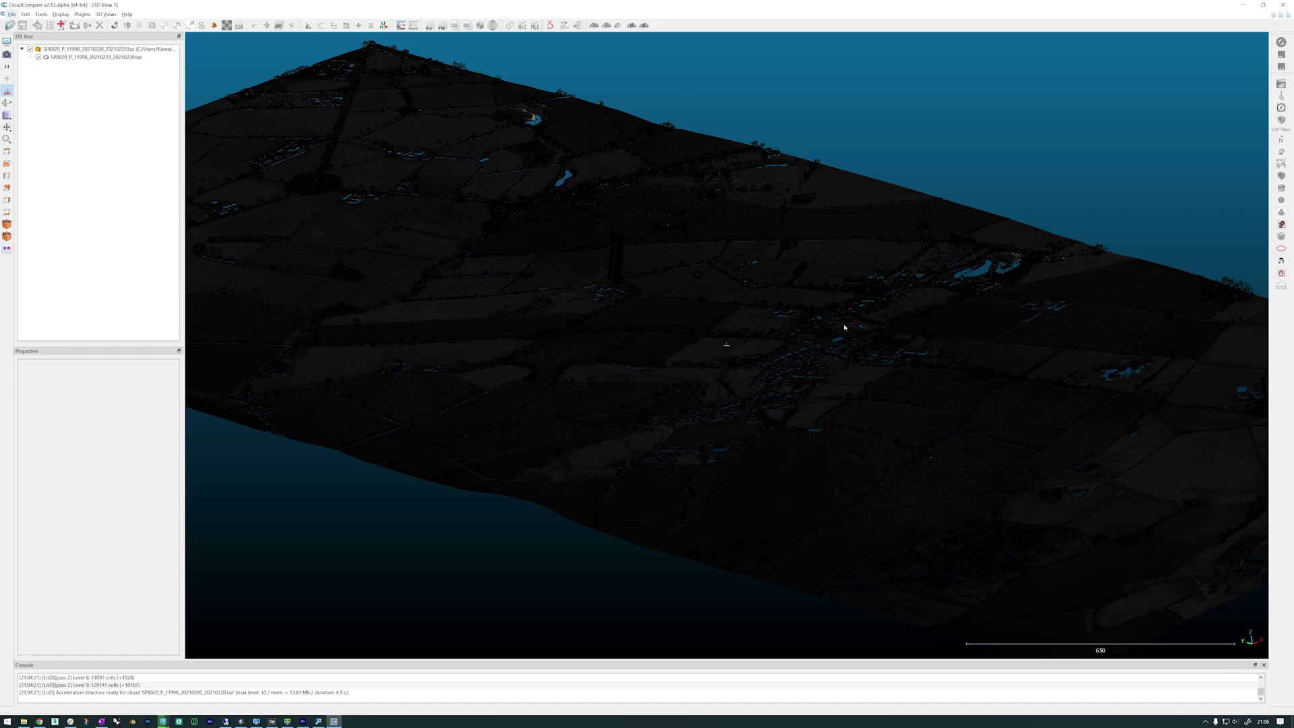
{"action": "left_click_drag", "start_coordinate": [970, 364], "coordinate": [813, 459]}
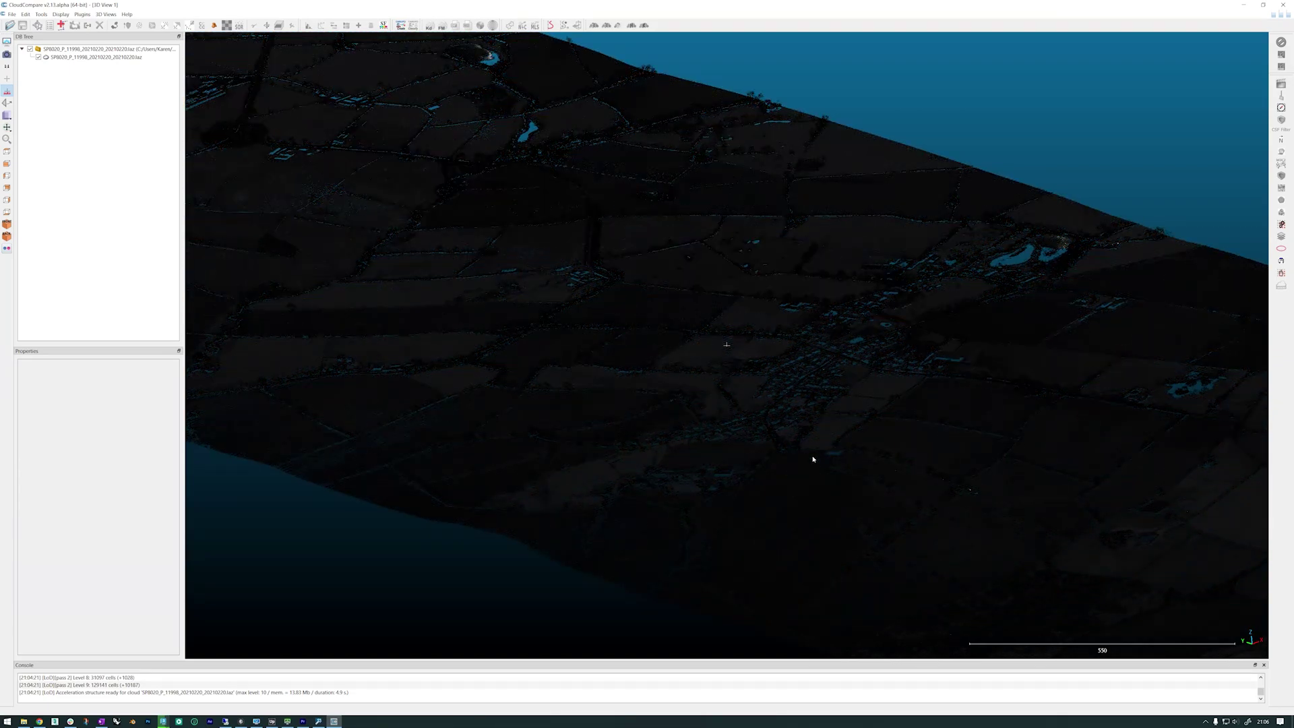
{"action": "left_click", "coordinate": [811, 208]}
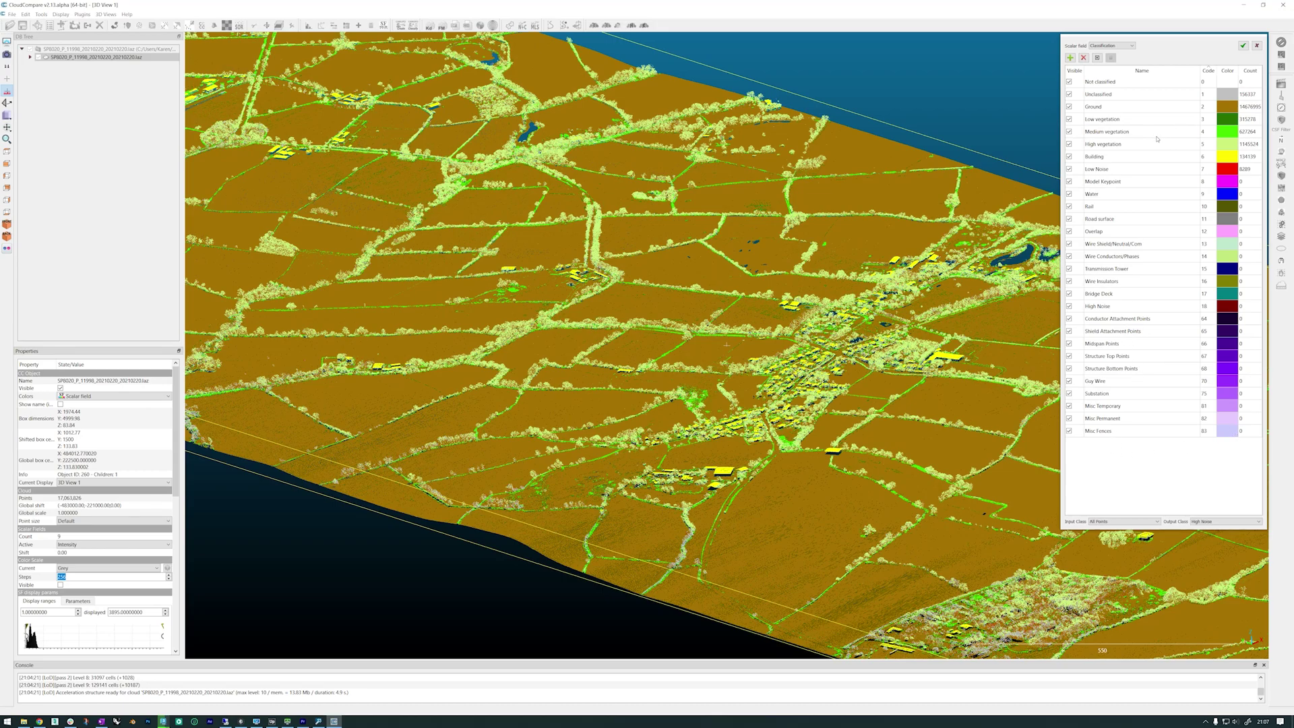
- Check that the Ground class has code 2, then close the classification list
{"action": "left_click", "coordinate": [1171, 108]}
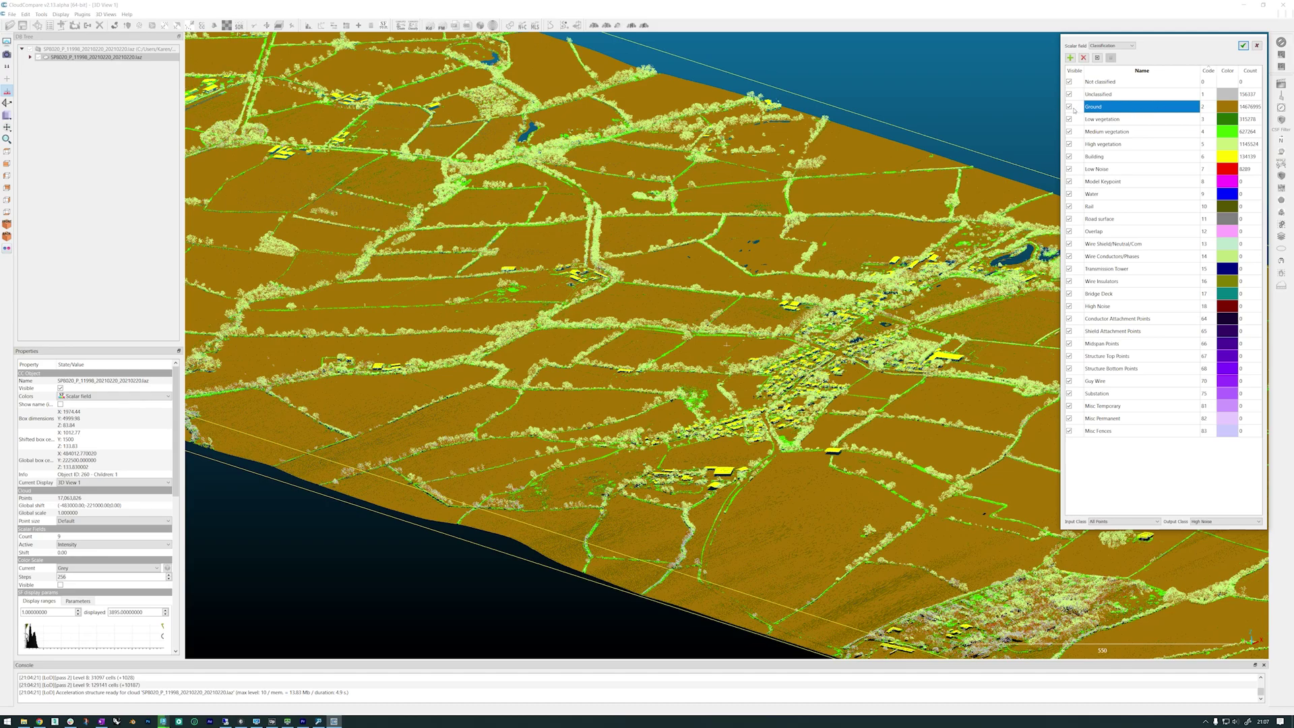
{"action": "left_click", "coordinate": [1257, 46]}
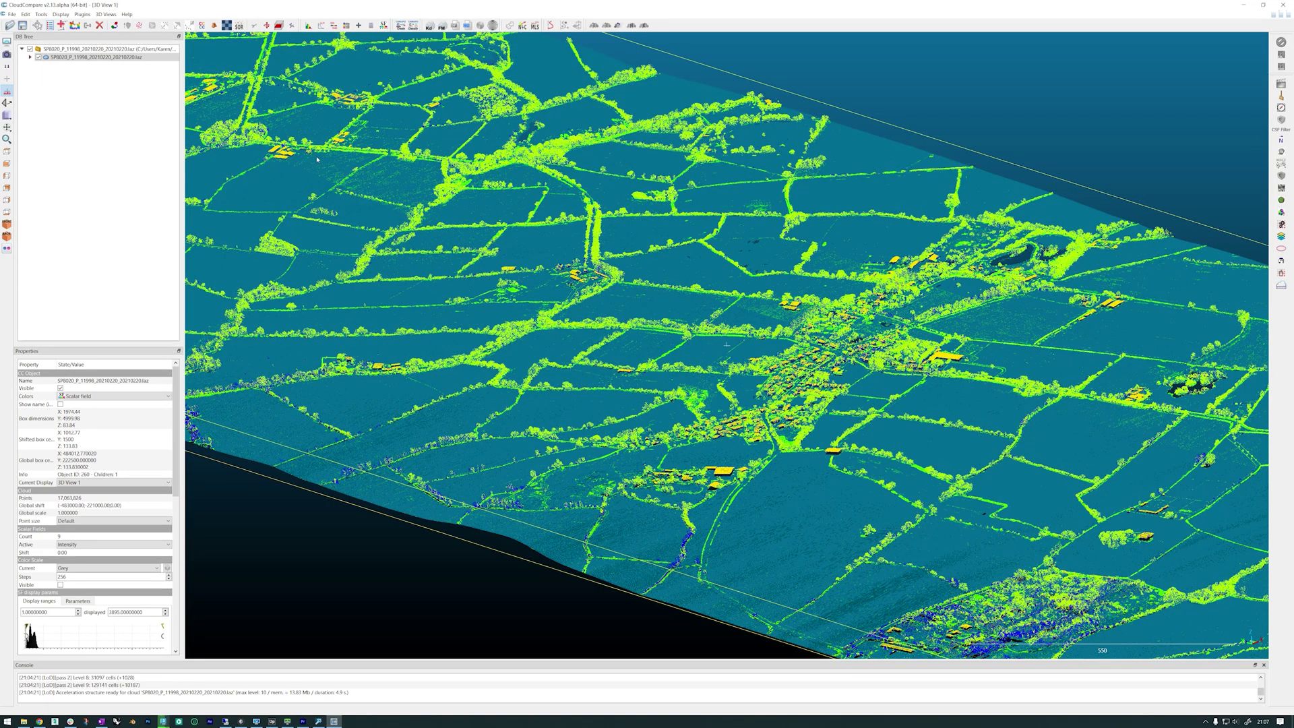
- Filter the Classification field to range 2–2 and export the ground points as a new cloud
{"action": "left_click", "coordinate": [334, 26]}
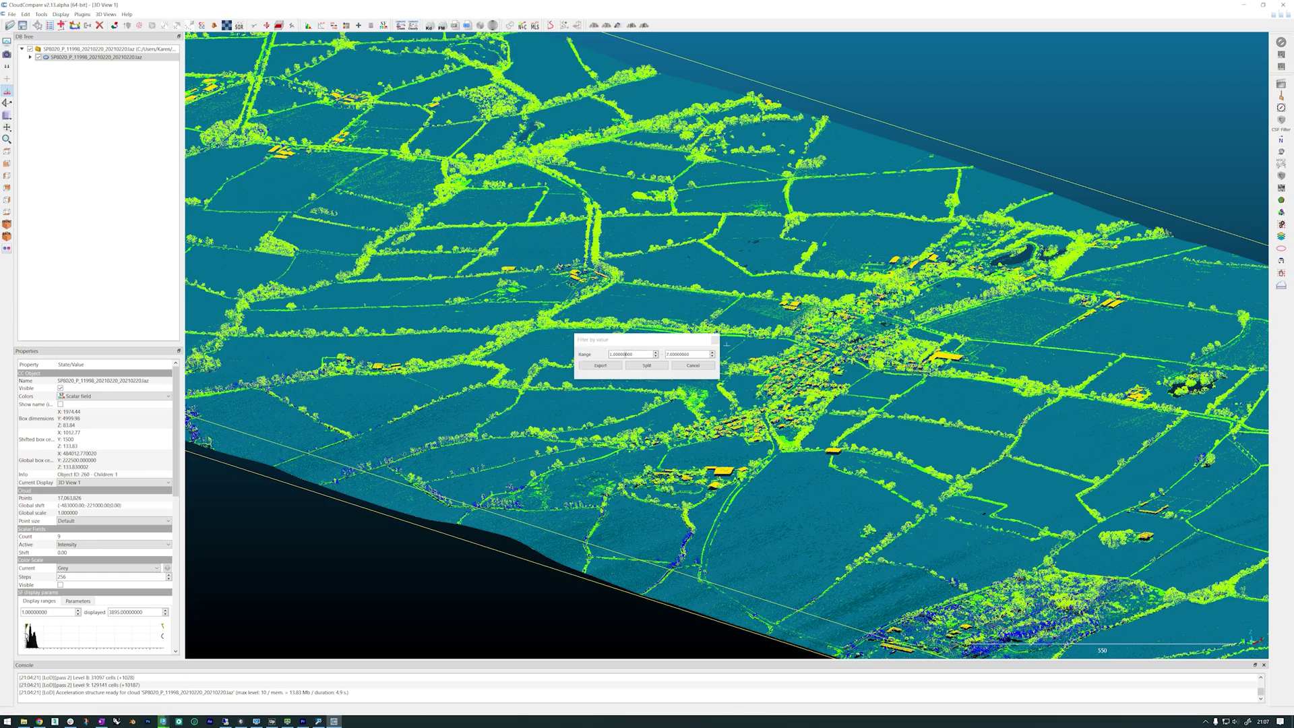
{"action": "left_click", "coordinate": [599, 355]}
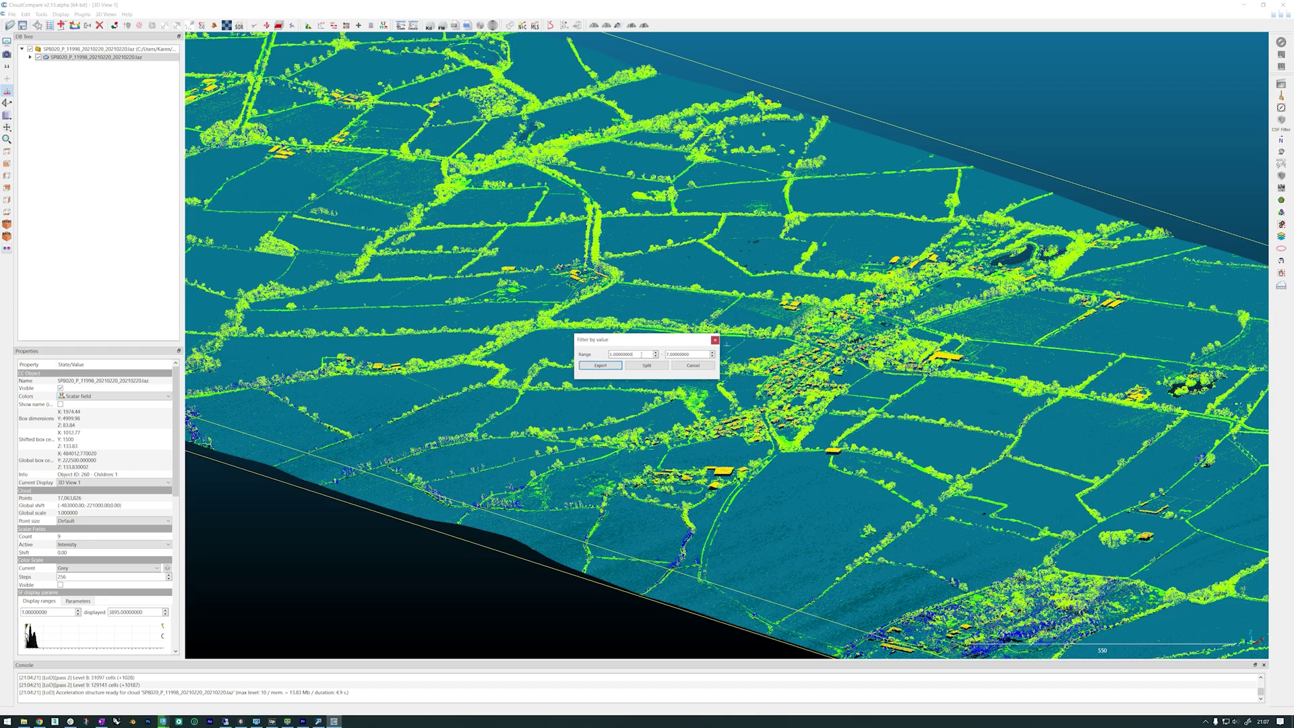
{"action": "type", "text": "2"}
{"action": "key", "text": "Tab"}
{"action": "type", "text": "2"}
{"action": "left_click", "coordinate": [599, 367]}
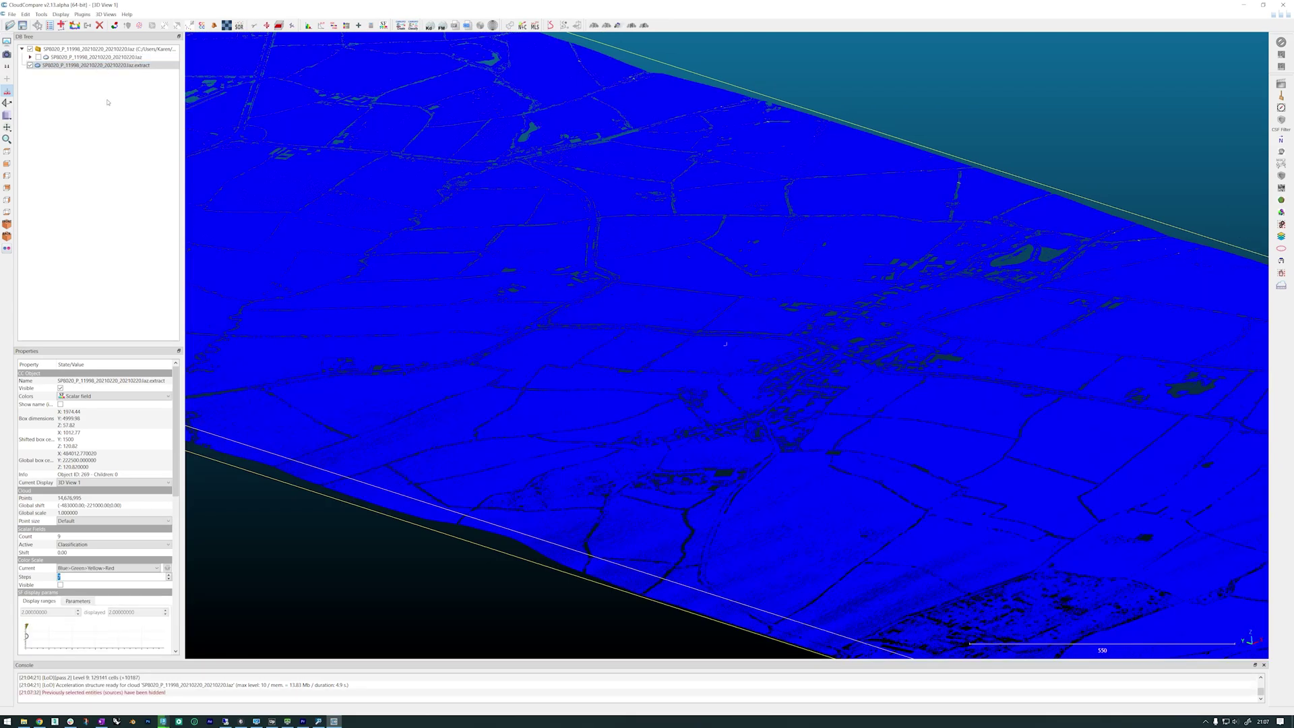
{"action": "left_click", "coordinate": [30, 65]}
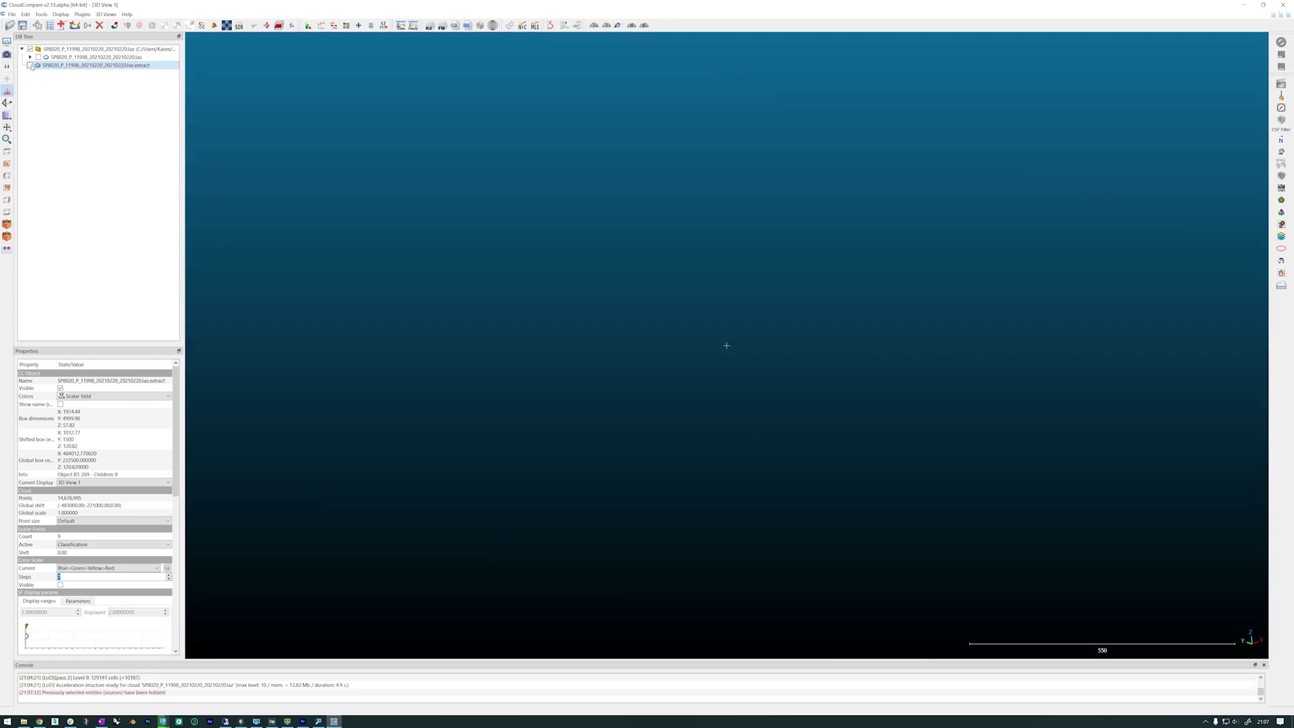
{"action": "left_click", "coordinate": [30, 65]}
{"action": "scroll", "coordinate": [824, 495], "scroll_direction": "up", "scroll_amount": 3}
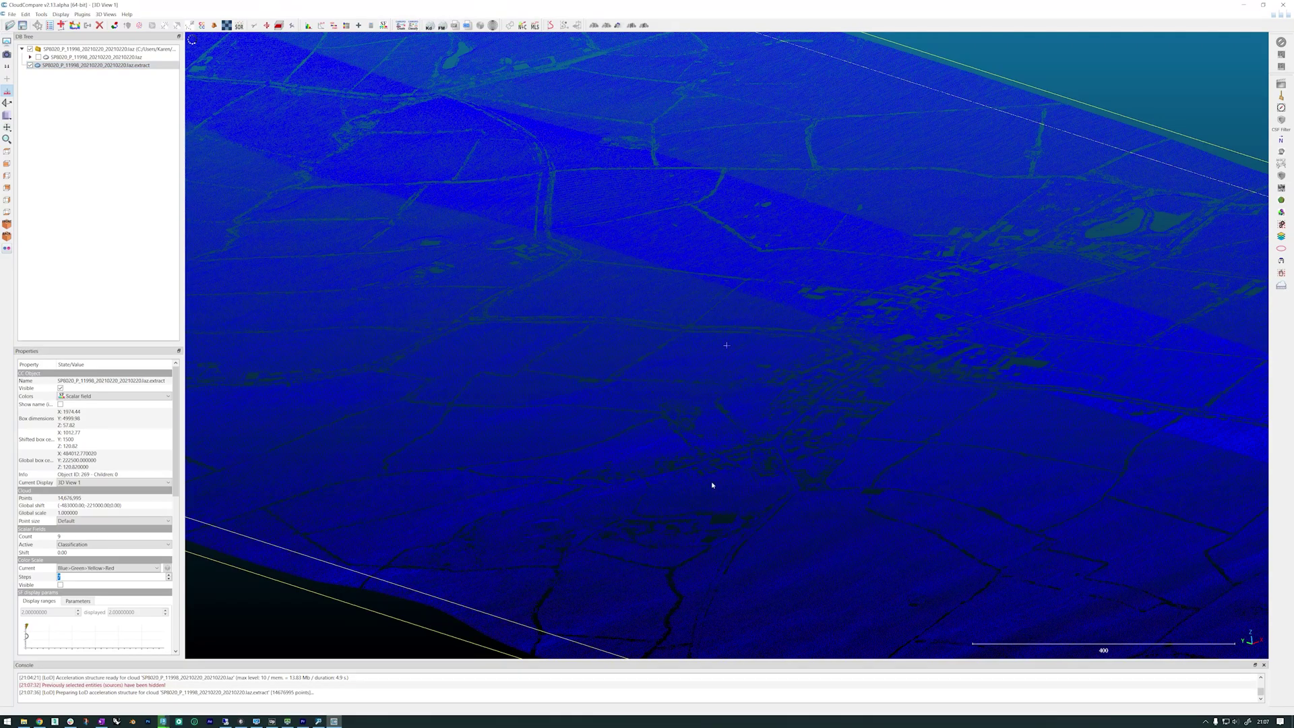
{"action": "scroll", "coordinate": [802, 404], "scroll_direction": "down", "scroll_amount": 3}
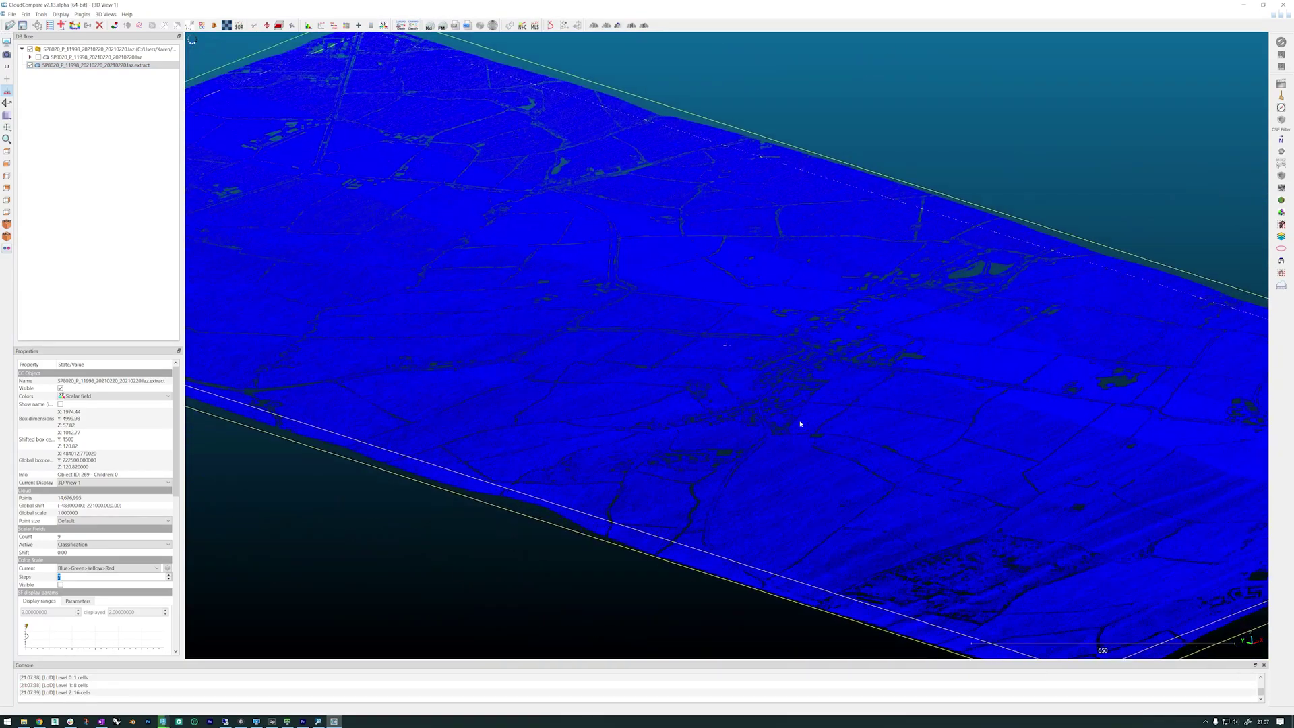
{"action": "left_click_drag", "start_coordinate": [800, 425], "coordinate": [761, 460]}
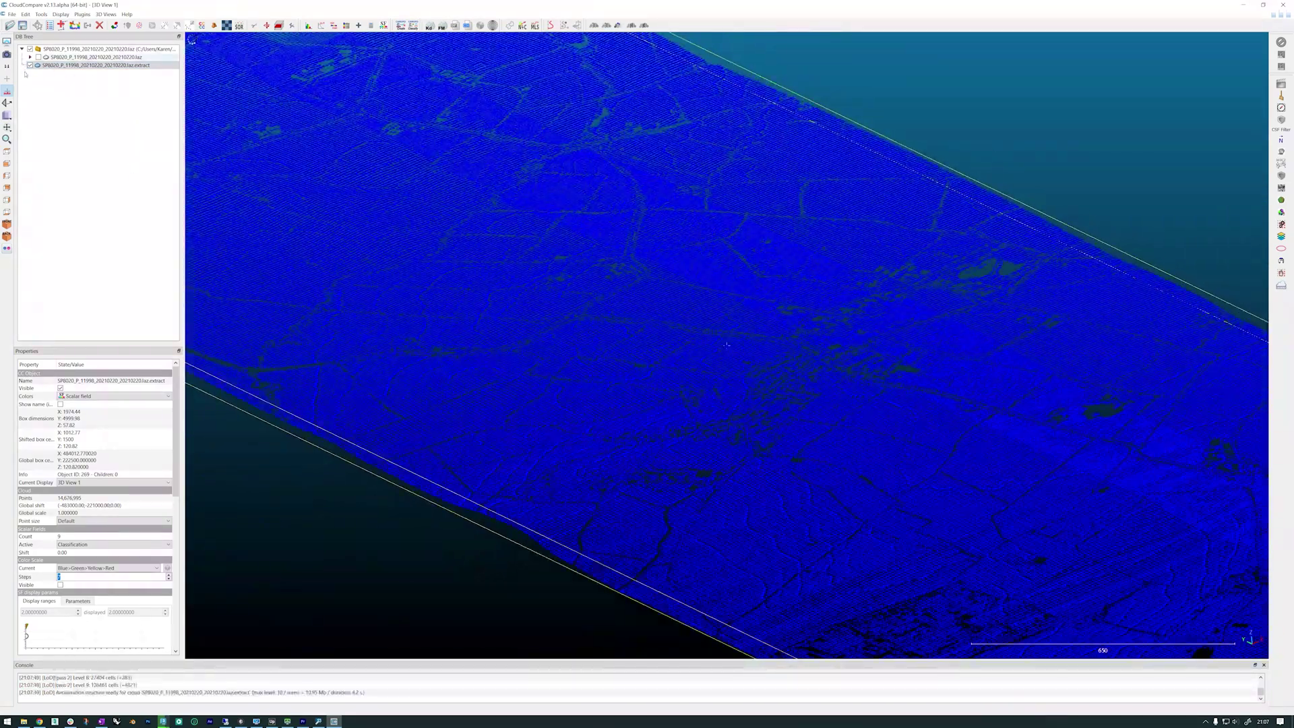
{"action": "key", "text": "v"}
{"action": "left_click", "coordinate": [39, 57]}
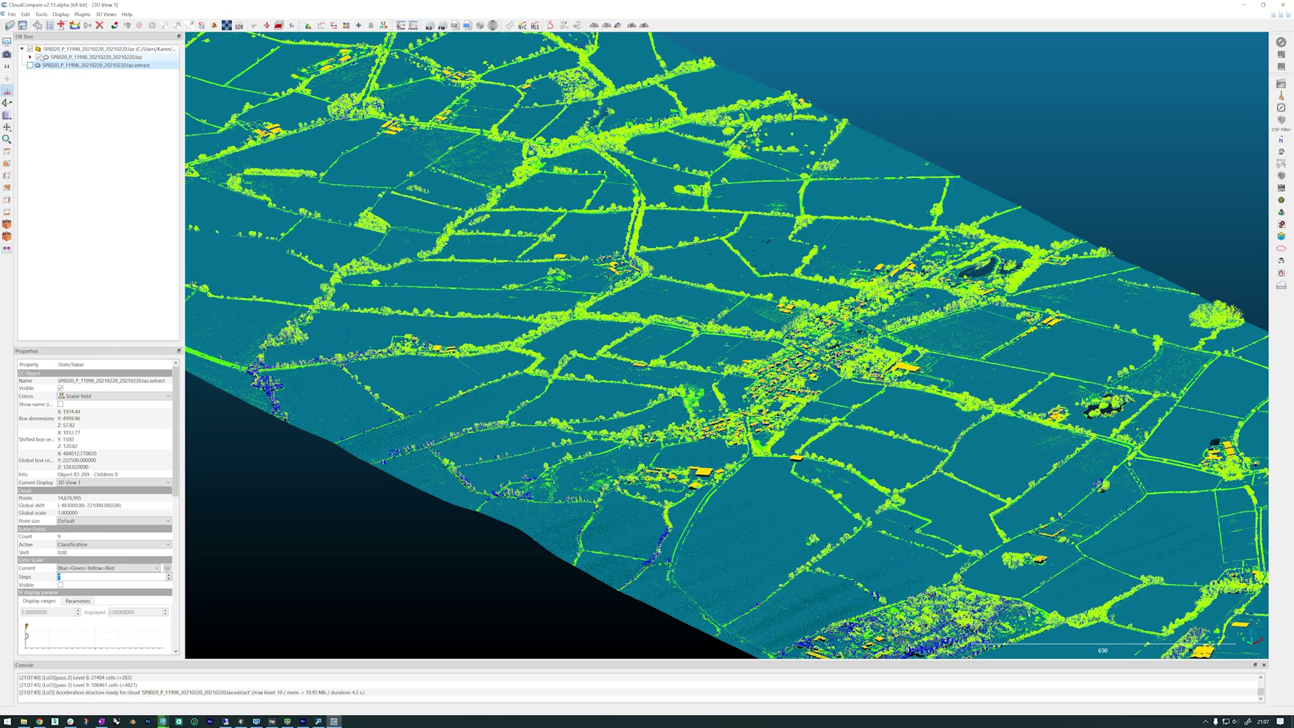
{"action": "left_click", "coordinate": [38, 57]}
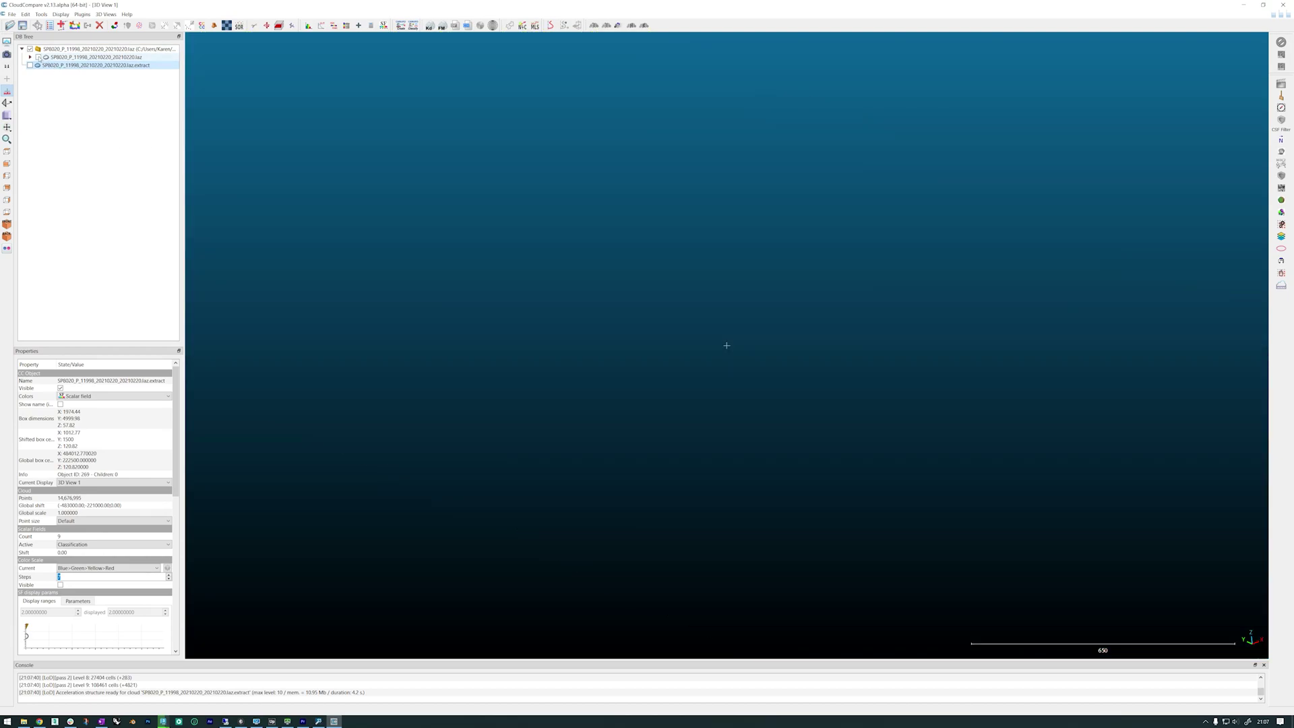
{"action": "left_click", "coordinate": [30, 65]}
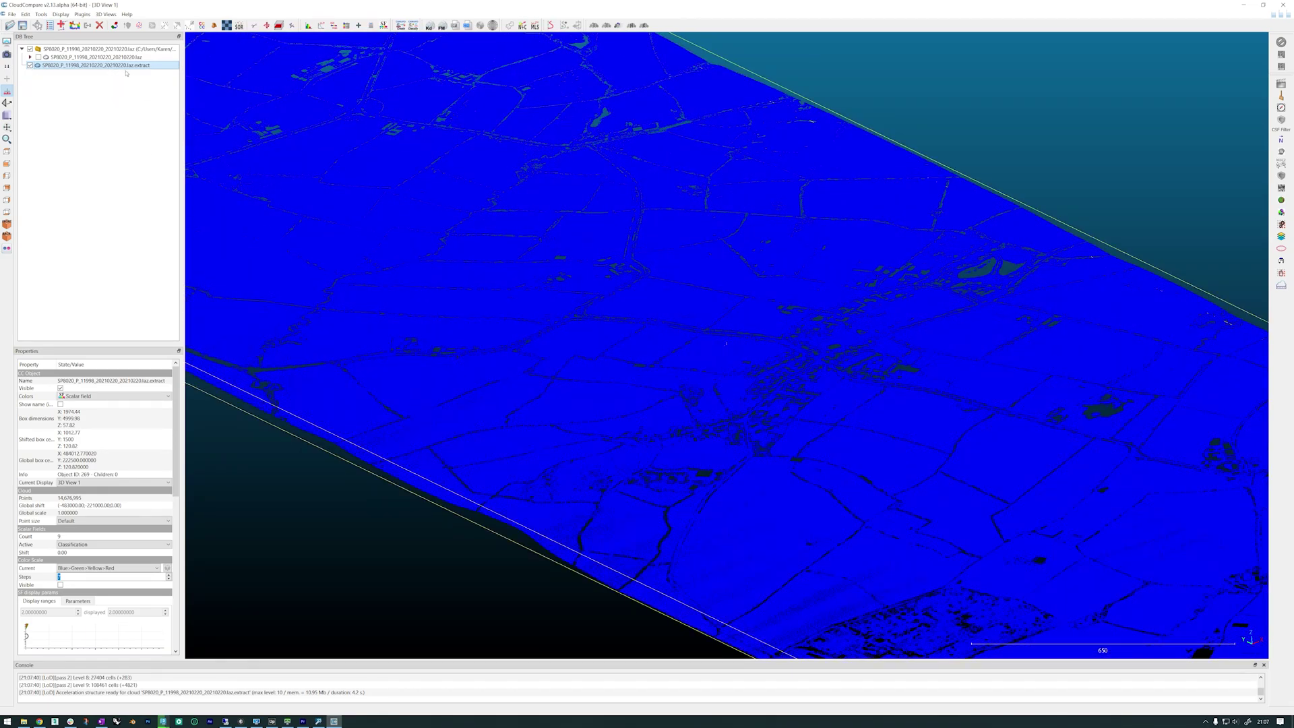
{"action": "scroll", "coordinate": [770, 236], "scroll_direction": "down", "scroll_amount": 1}
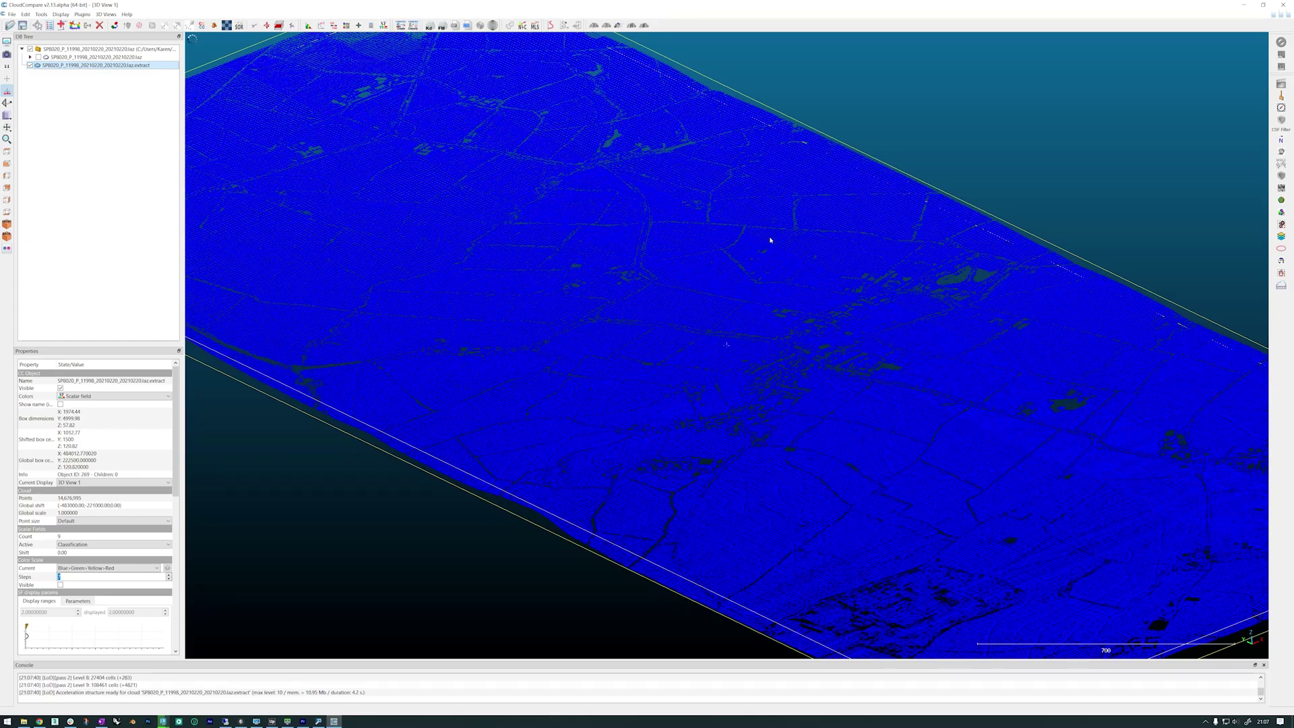
{"action": "scroll", "coordinate": [780, 275], "scroll_direction": "down", "scroll_amount": 3}
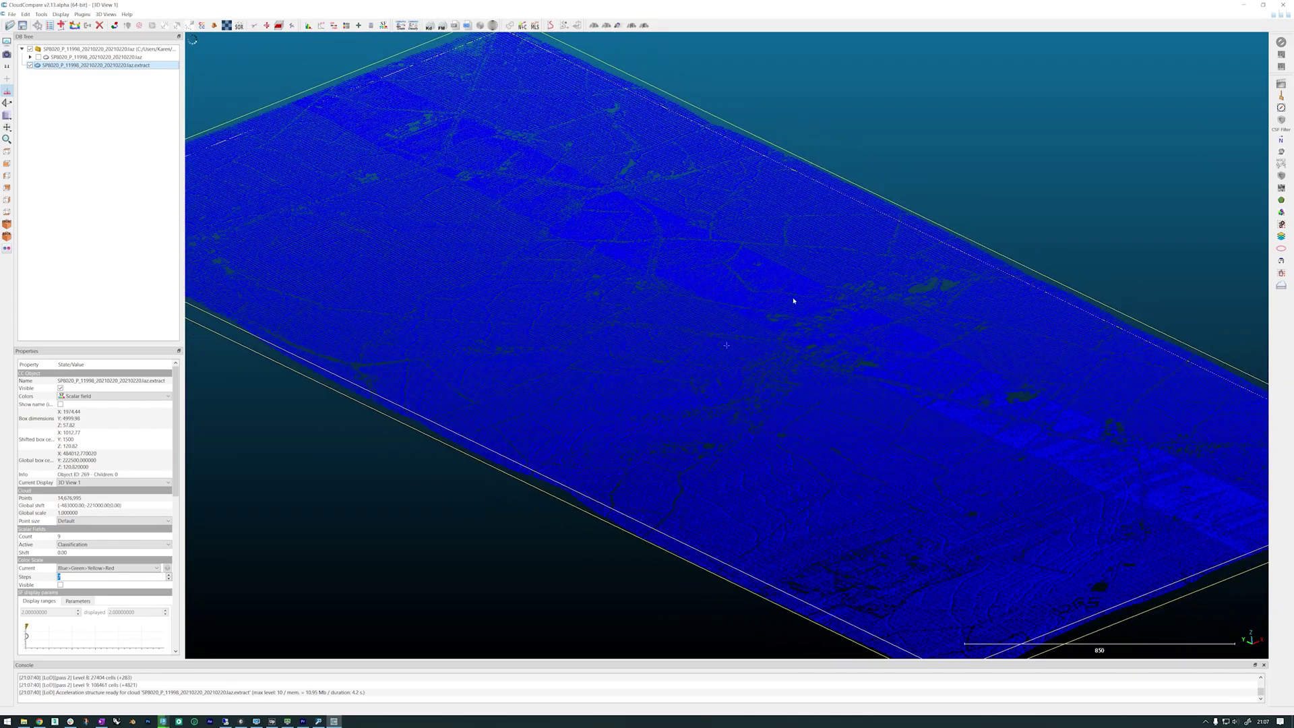
{"action": "left_click_drag", "start_coordinate": [860, 434], "coordinate": [767, 486]}
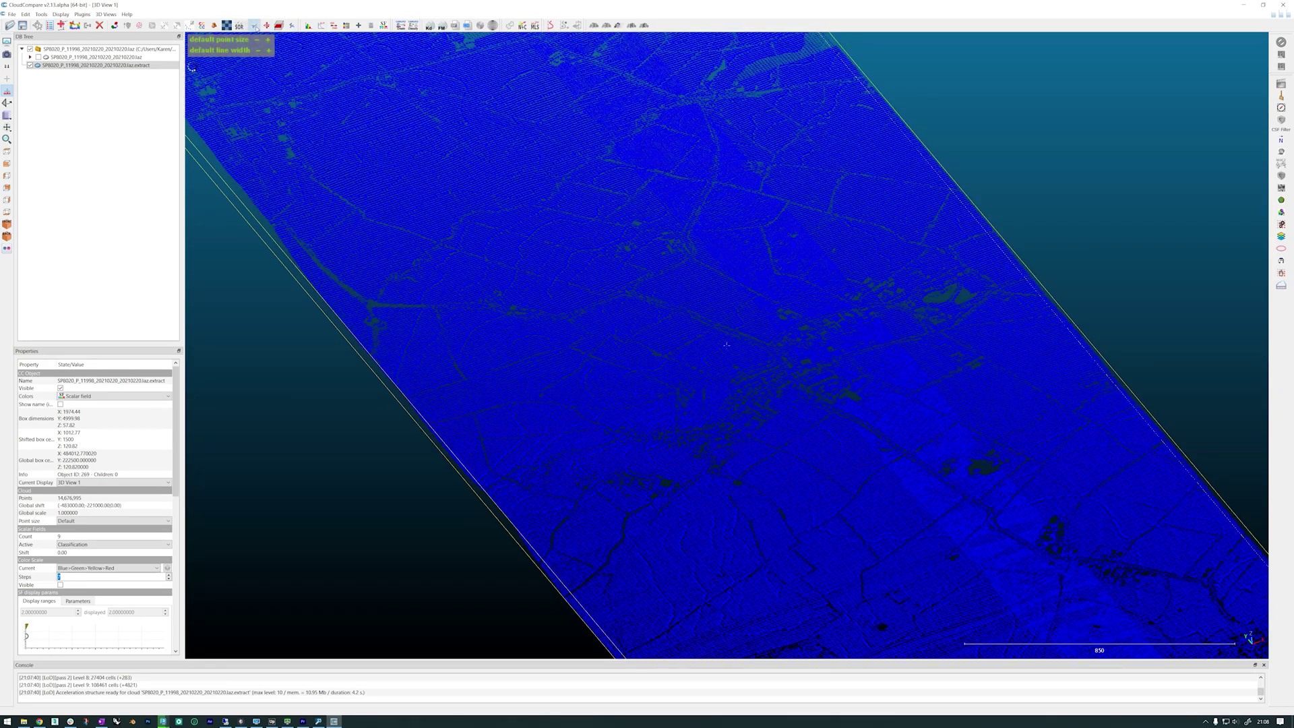
- Segment the ground cloud with a polygon around the village centre, keeping only the inside points
{"action": "key", "text": "t"}
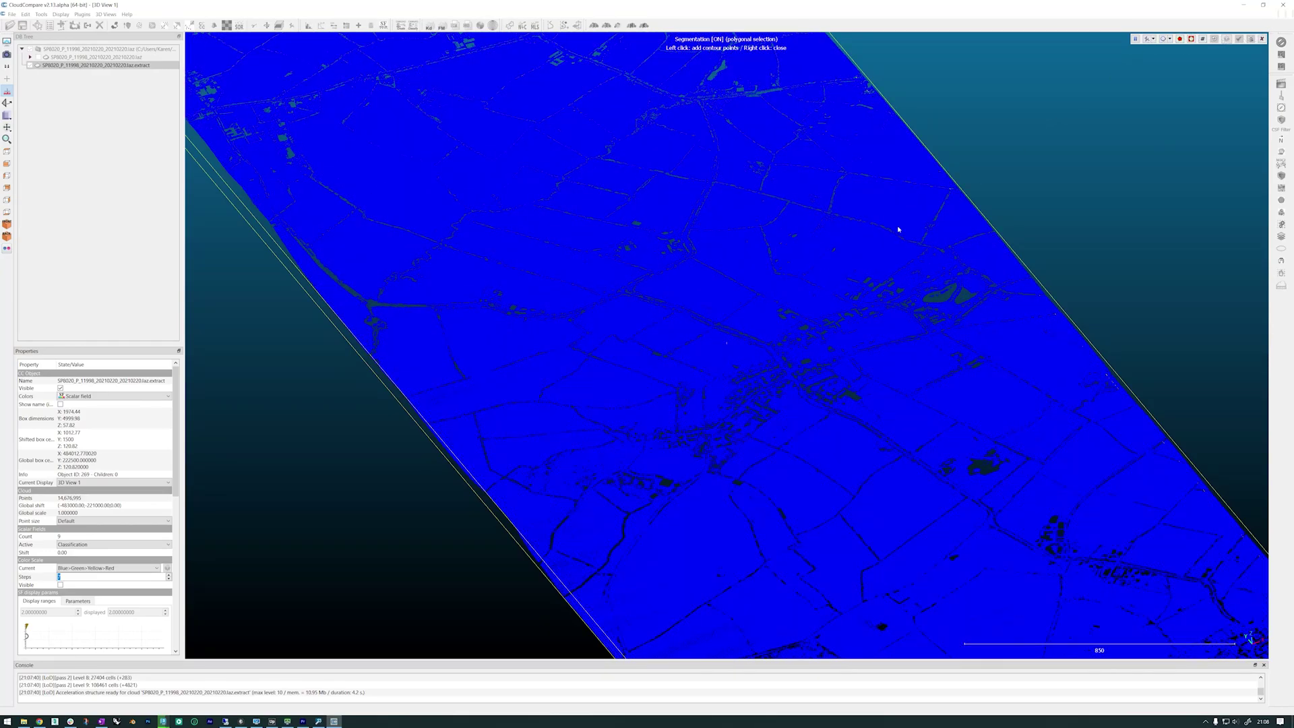
{"action": "left_click", "coordinate": [548, 312]}
{"action": "left_click", "coordinate": [703, 475]}
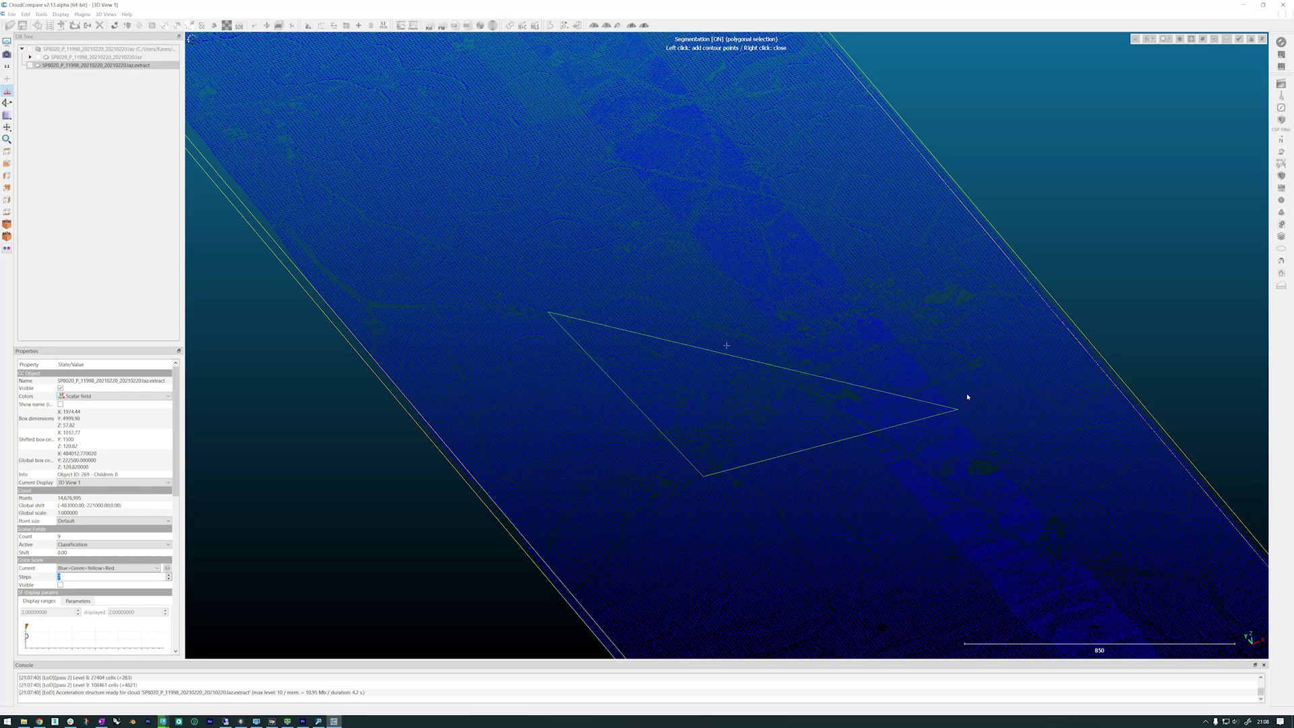
{"action": "left_click", "coordinate": [967, 397]}
{"action": "left_click", "coordinate": [773, 224]}
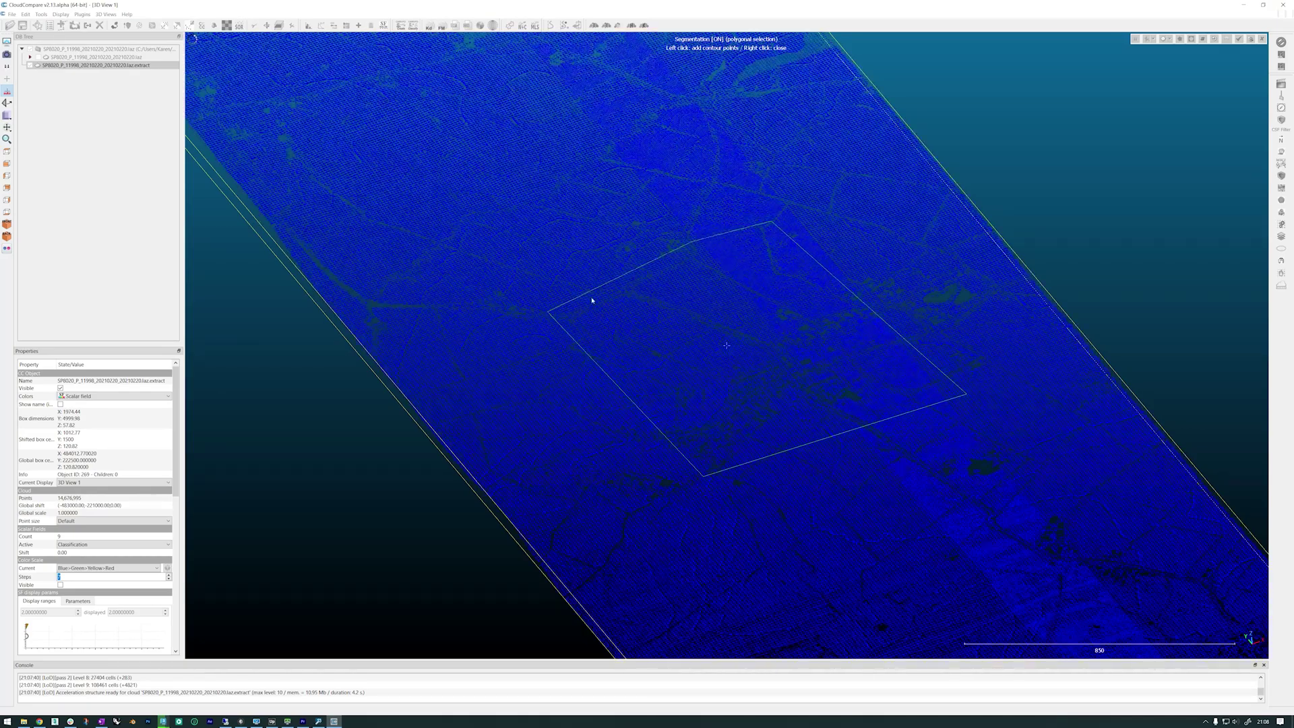
{"action": "left_click", "coordinate": [549, 310]}
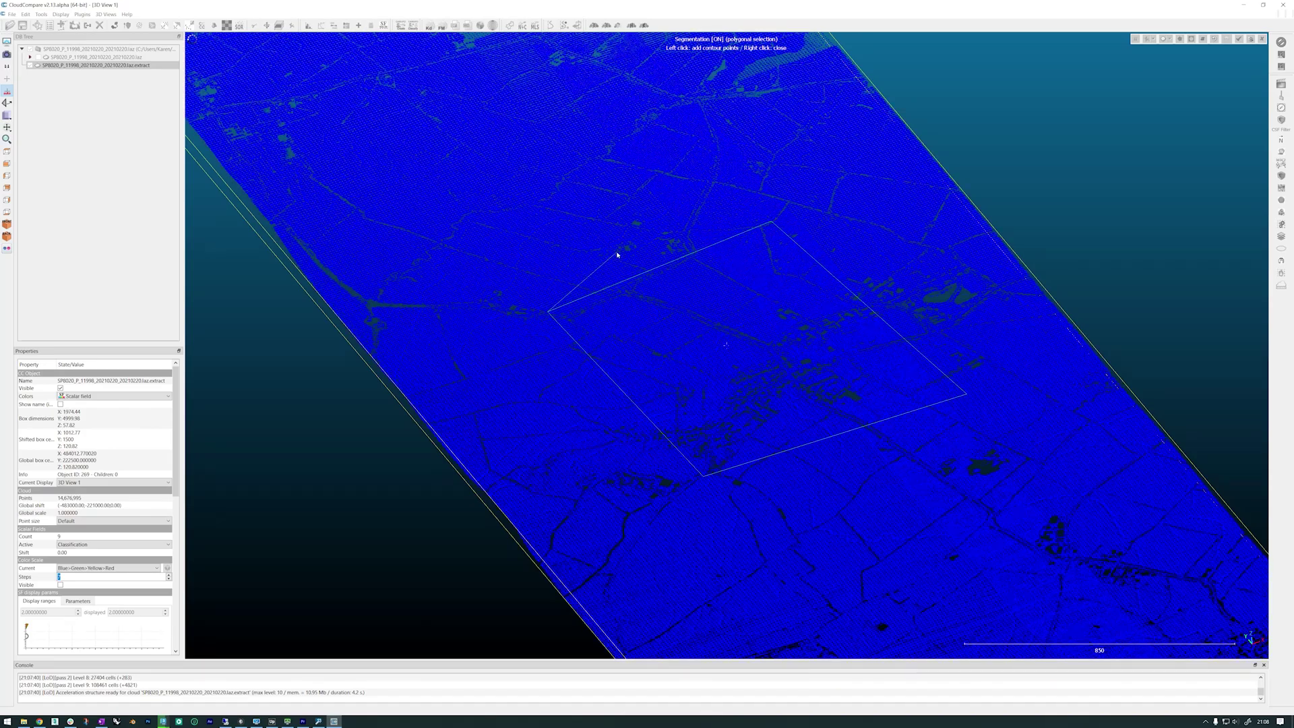
{"action": "left_click", "coordinate": [615, 253]}
{"action": "right_click", "coordinate": [527, 294]}
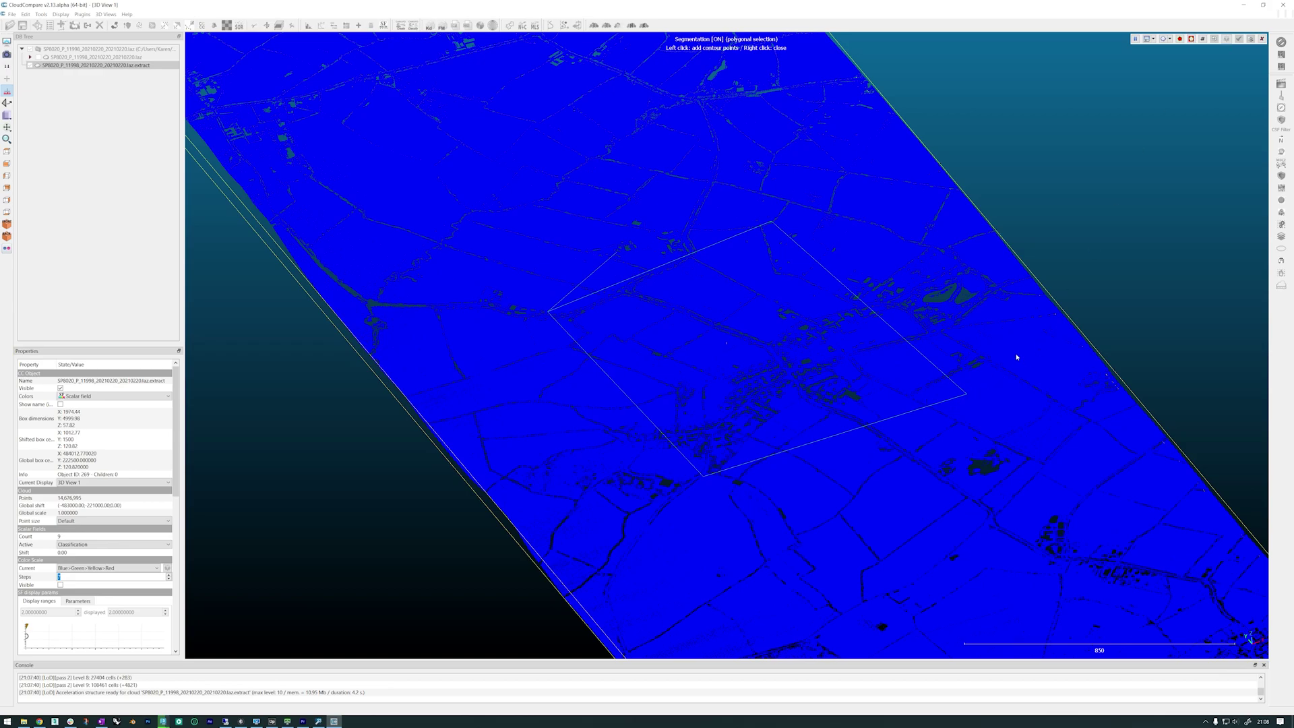
{"action": "left_click", "coordinate": [1180, 39]}
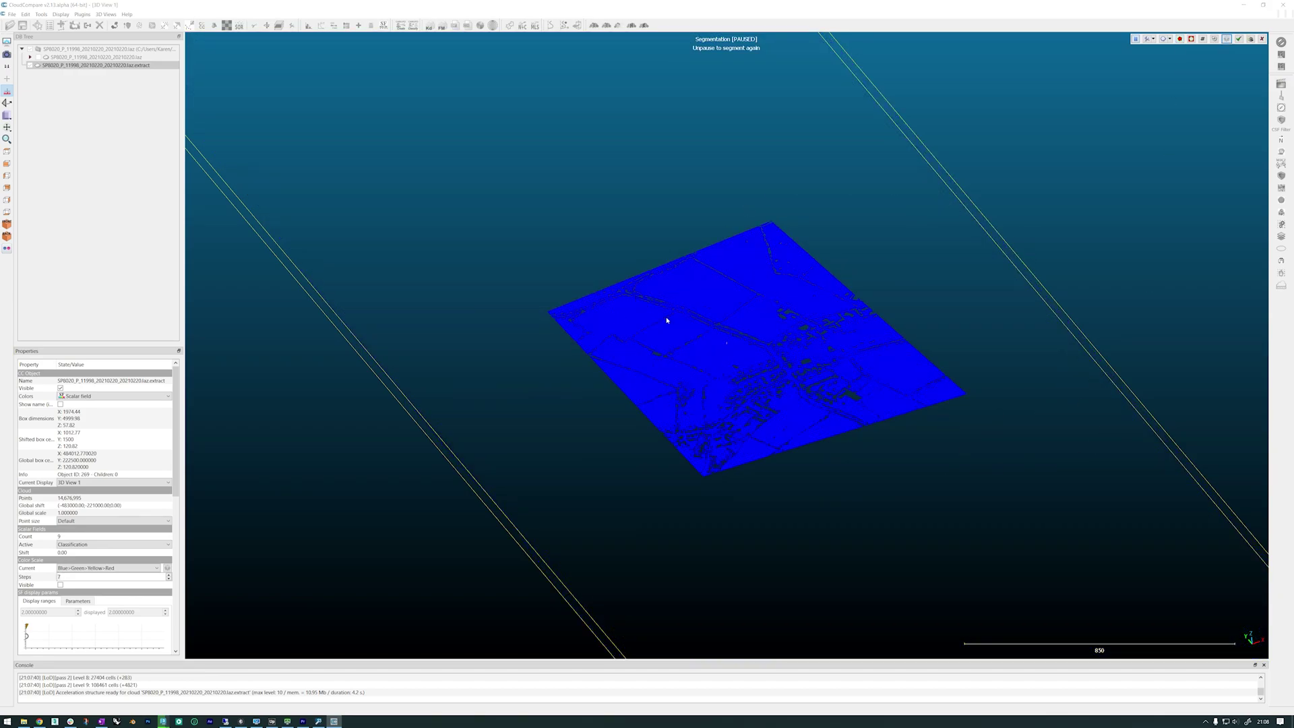
{"action": "left_click", "coordinate": [1262, 39]}
{"action": "scroll", "coordinate": [726, 344], "scroll_direction": "up", "scroll_amount": 5}
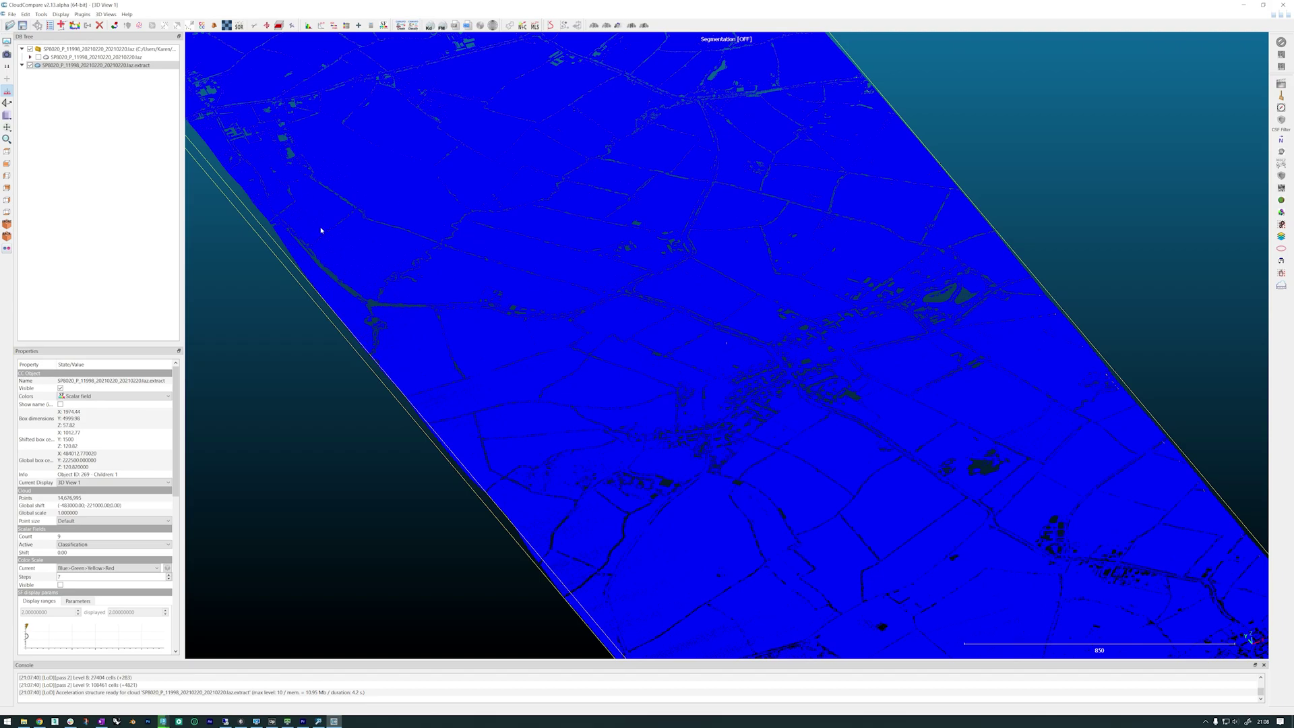
- Run Delaunay 2.5D on the ground cloud with the default max edge length, then zoom in on the mesh
{"action": "left_click", "coordinate": [40, 14]}
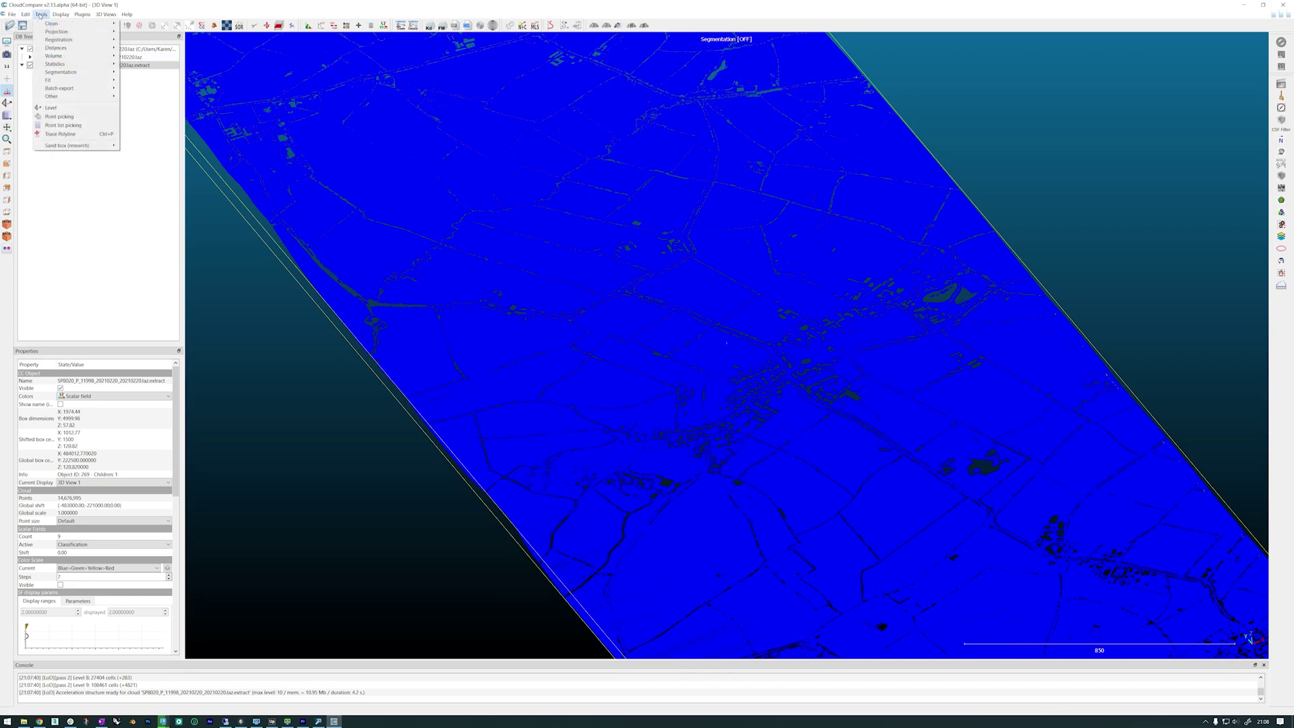
{"action": "mouse_move", "coordinate": [23, 14]}
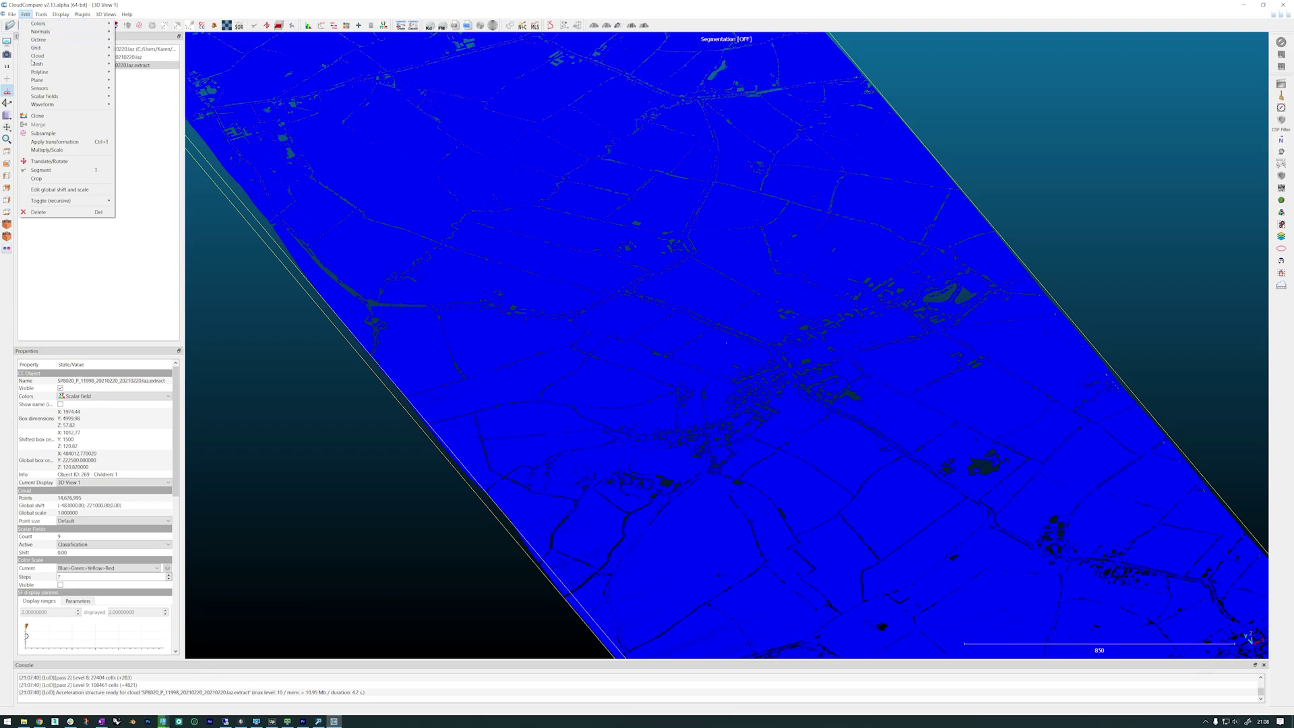
{"action": "mouse_move", "coordinate": [94, 64]}
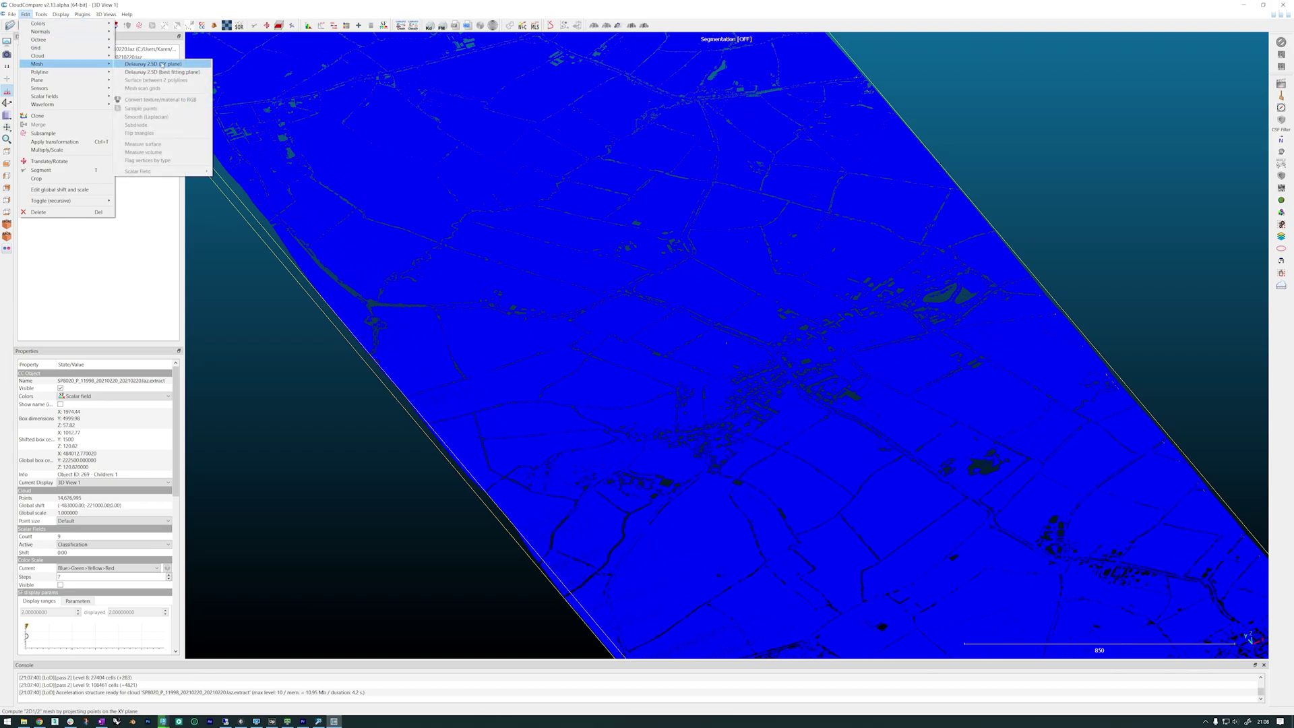
{"action": "left_click", "coordinate": [184, 64]}
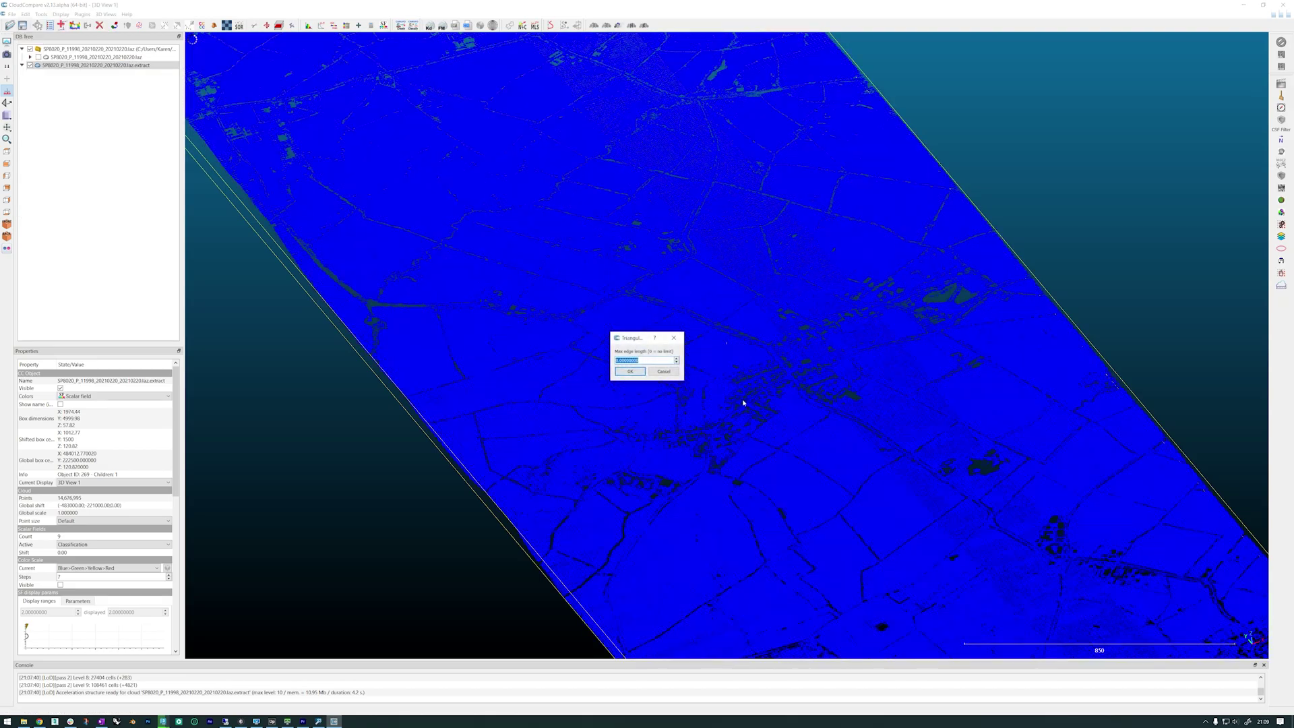
{"action": "left_click", "coordinate": [633, 371]}
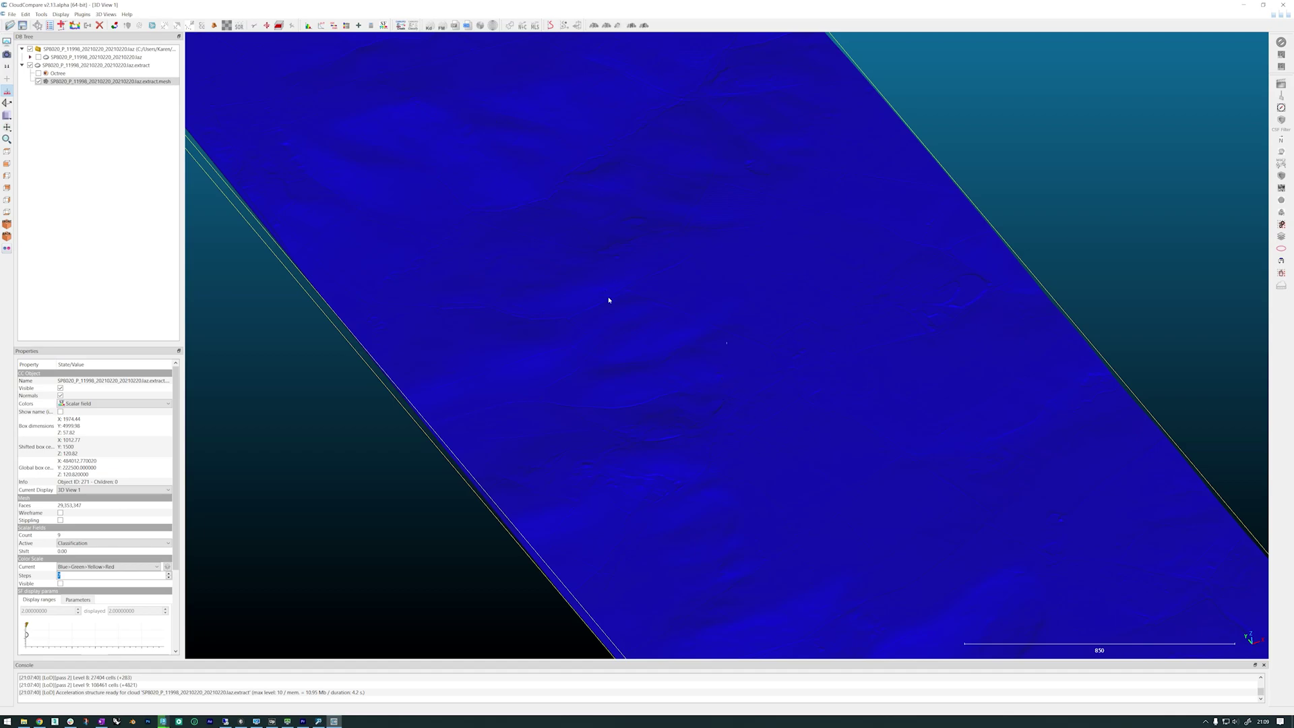
{"action": "scroll", "coordinate": [640, 357], "scroll_direction": "up", "scroll_amount": 1}
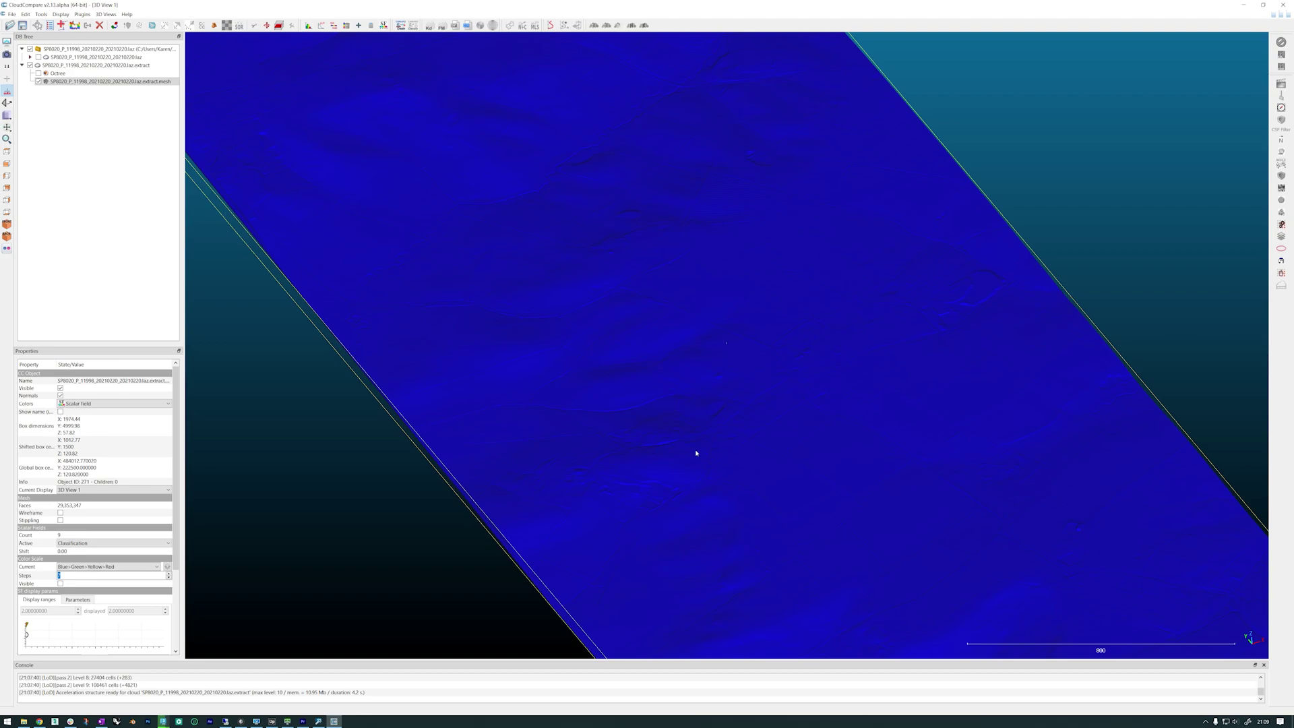
{"action": "scroll", "coordinate": [675, 389], "scroll_direction": "up", "scroll_amount": 1}
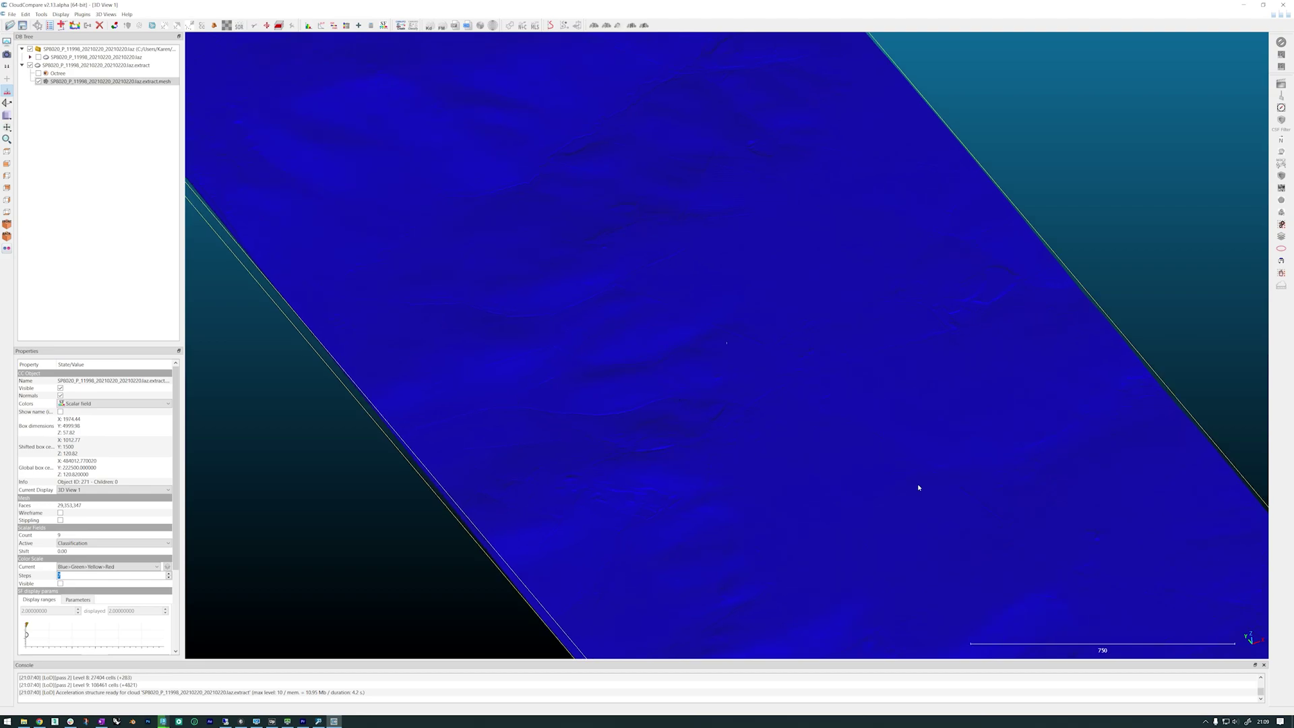
{"action": "scroll", "coordinate": [318, 162], "scroll_direction": "up", "scroll_amount": 1}
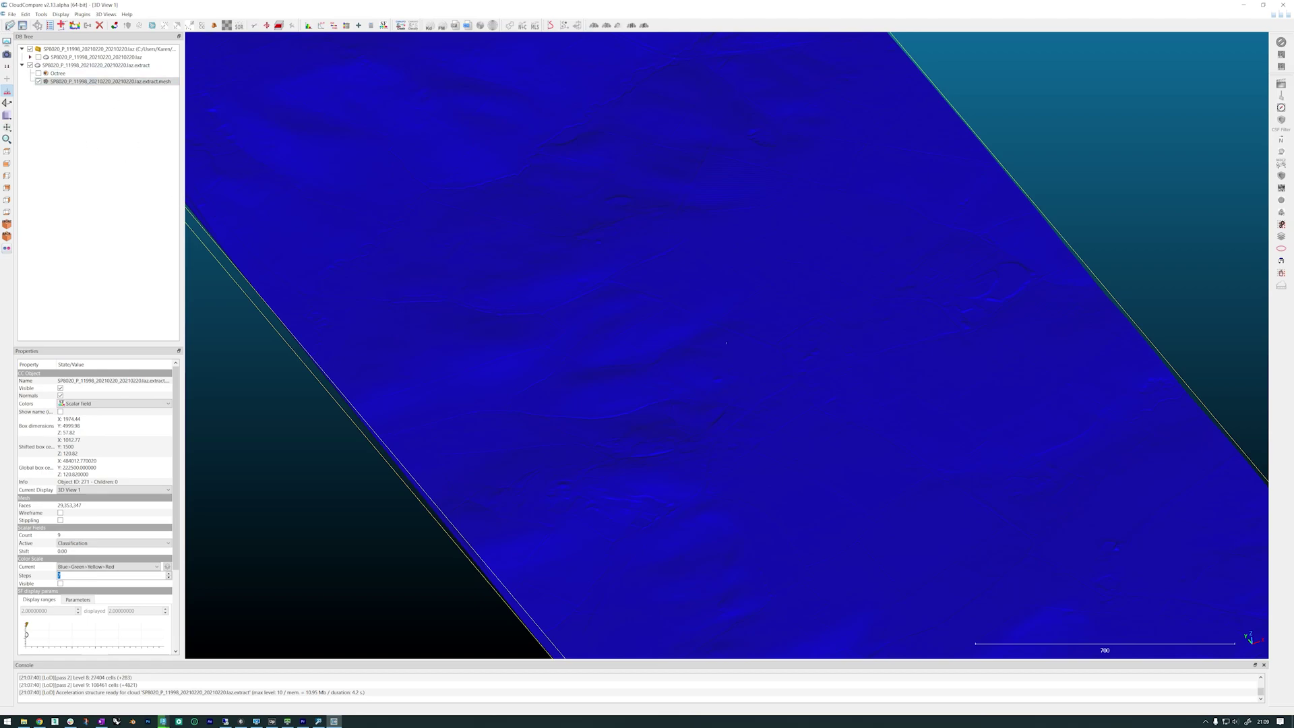
- Save the terrain mesh as SP8020_P_11998_20210220_20210220.fbx in FBX binary format
{"action": "left_click", "coordinate": [12, 14]}
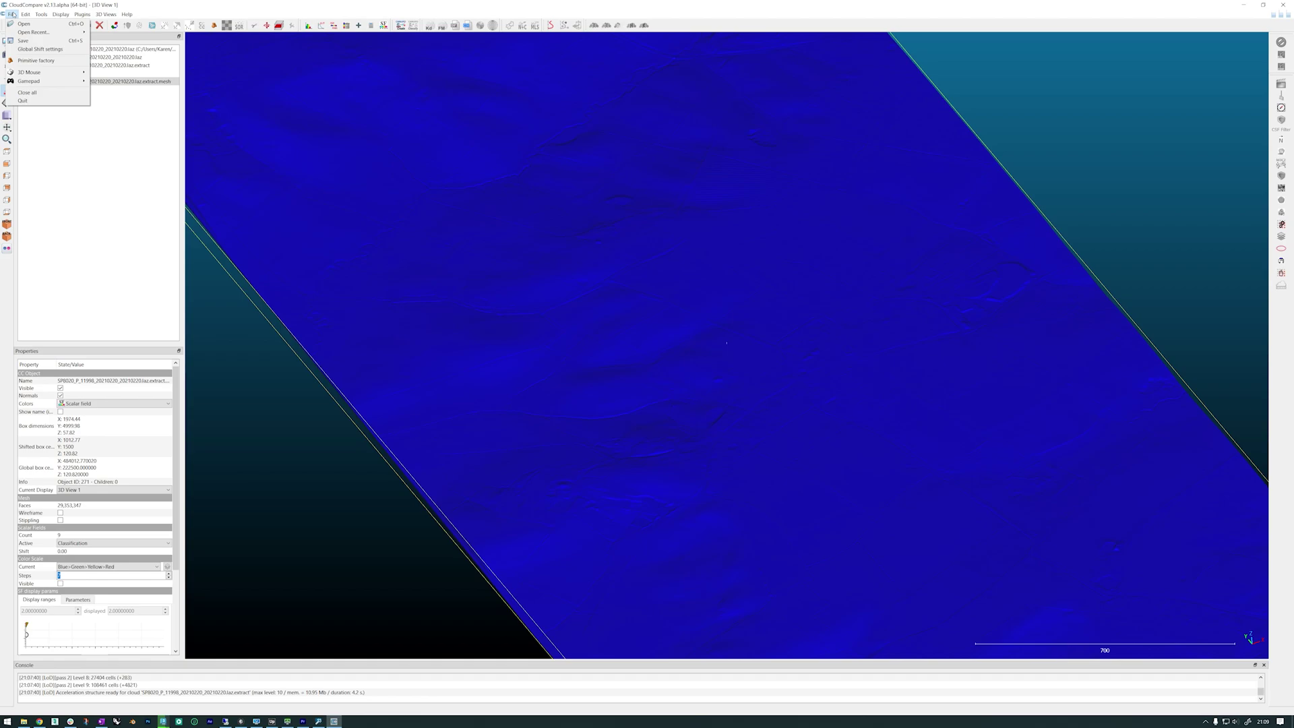
{"action": "left_click", "coordinate": [21, 42]}
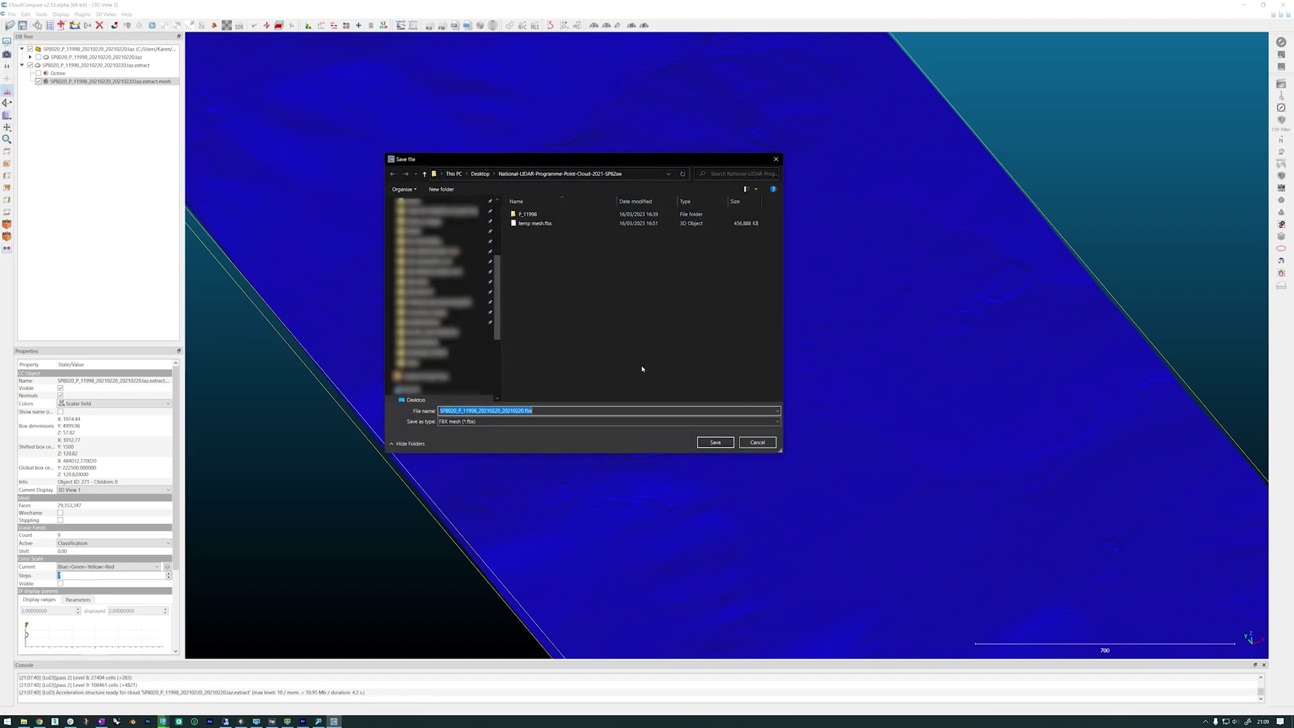
{"action": "left_click", "coordinate": [631, 421]}
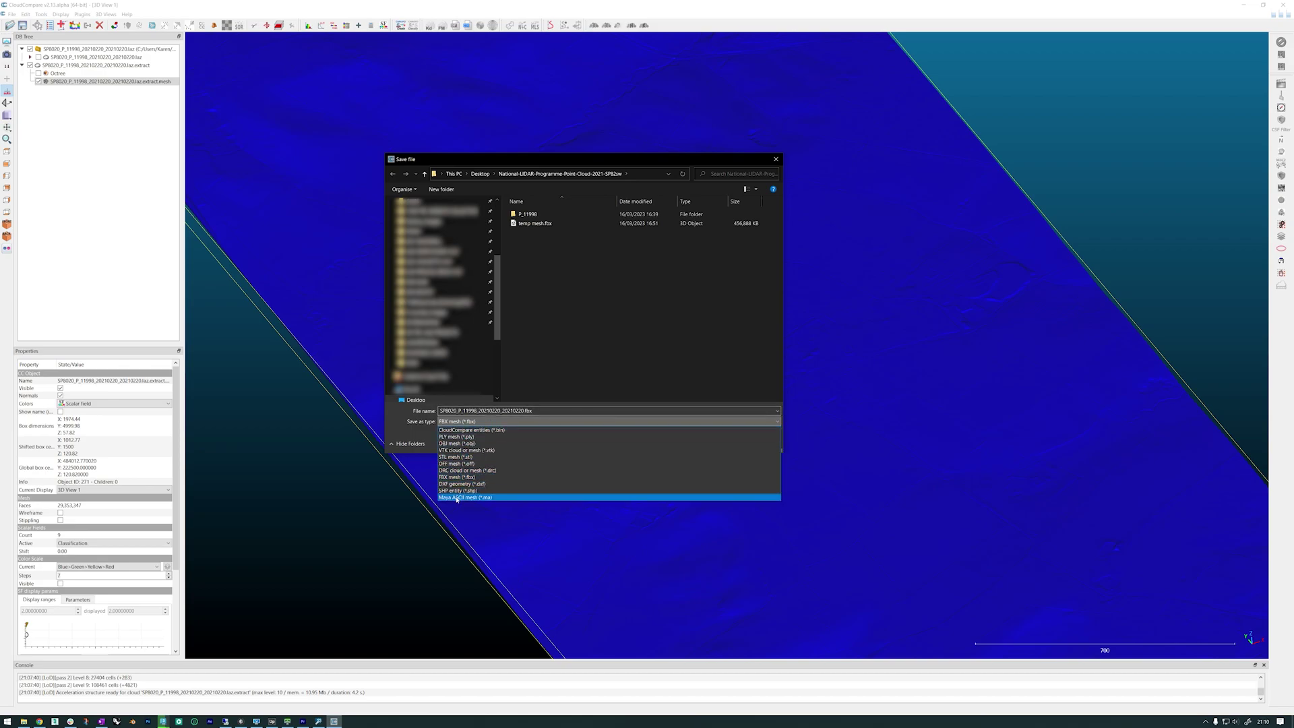
{"action": "left_click", "coordinate": [464, 478]}
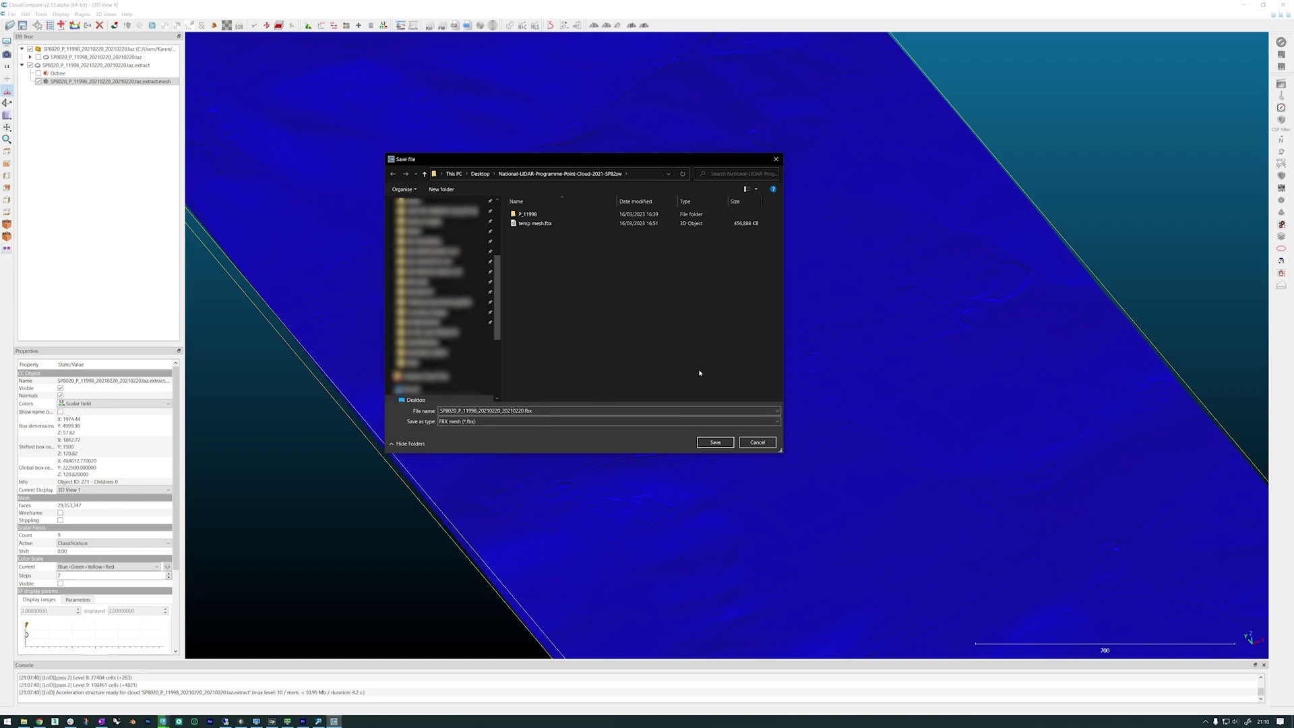
{"action": "left_click", "coordinate": [725, 444]}
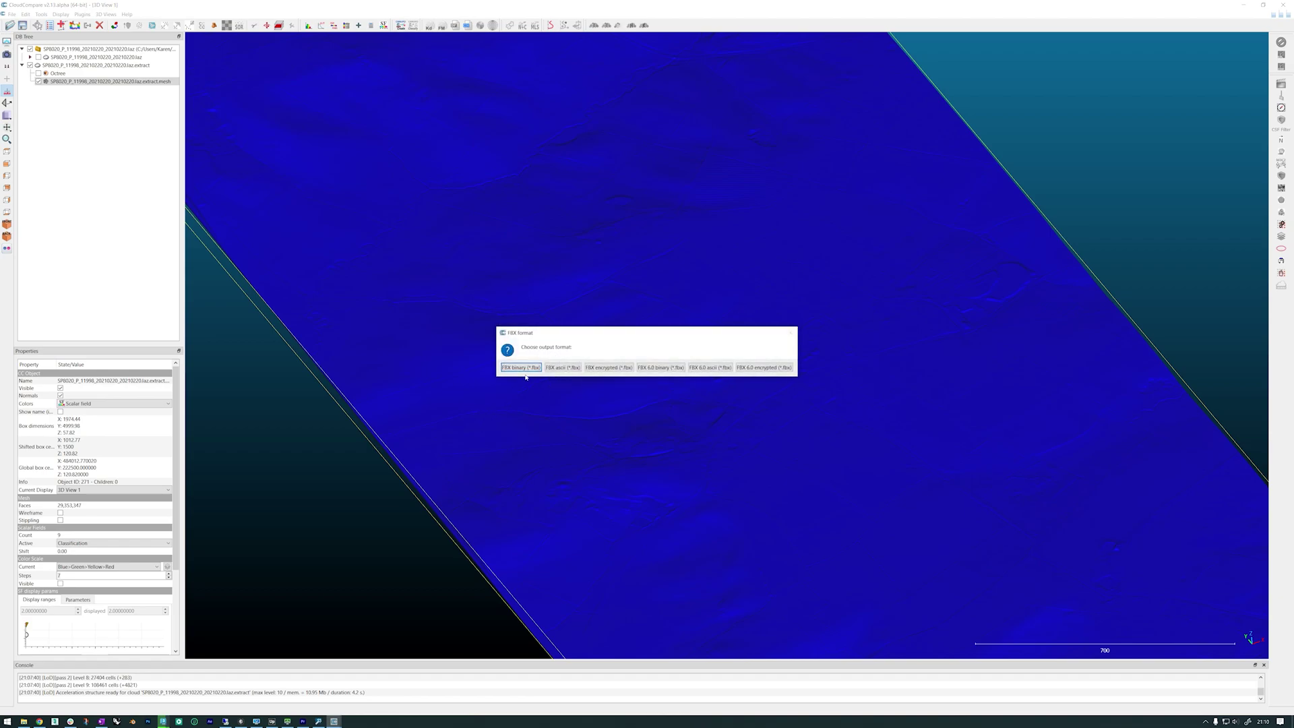
{"action": "left_click", "coordinate": [516, 368]}
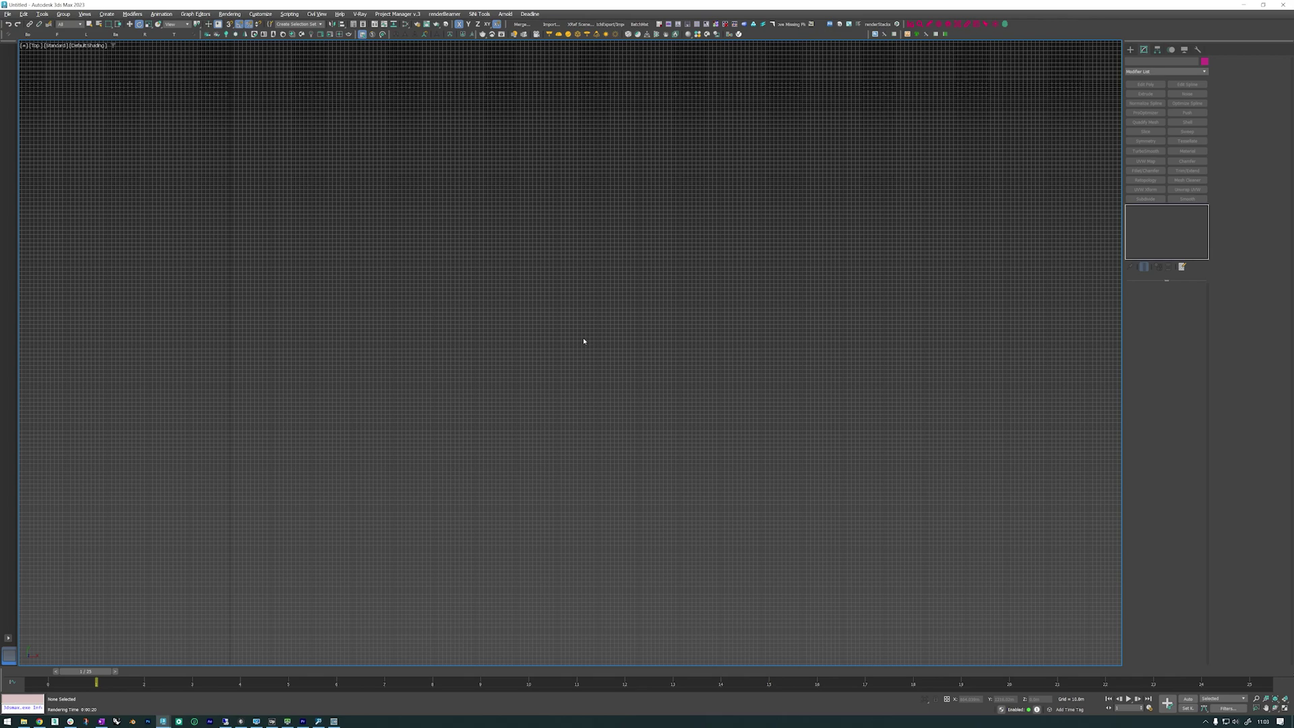
- Import the terrain FBX into 3ds Max with file units converted to Centimeters
{"action": "key", "text": "ctrl+i"}
{"action": "double_click", "coordinate": [101, 72]}
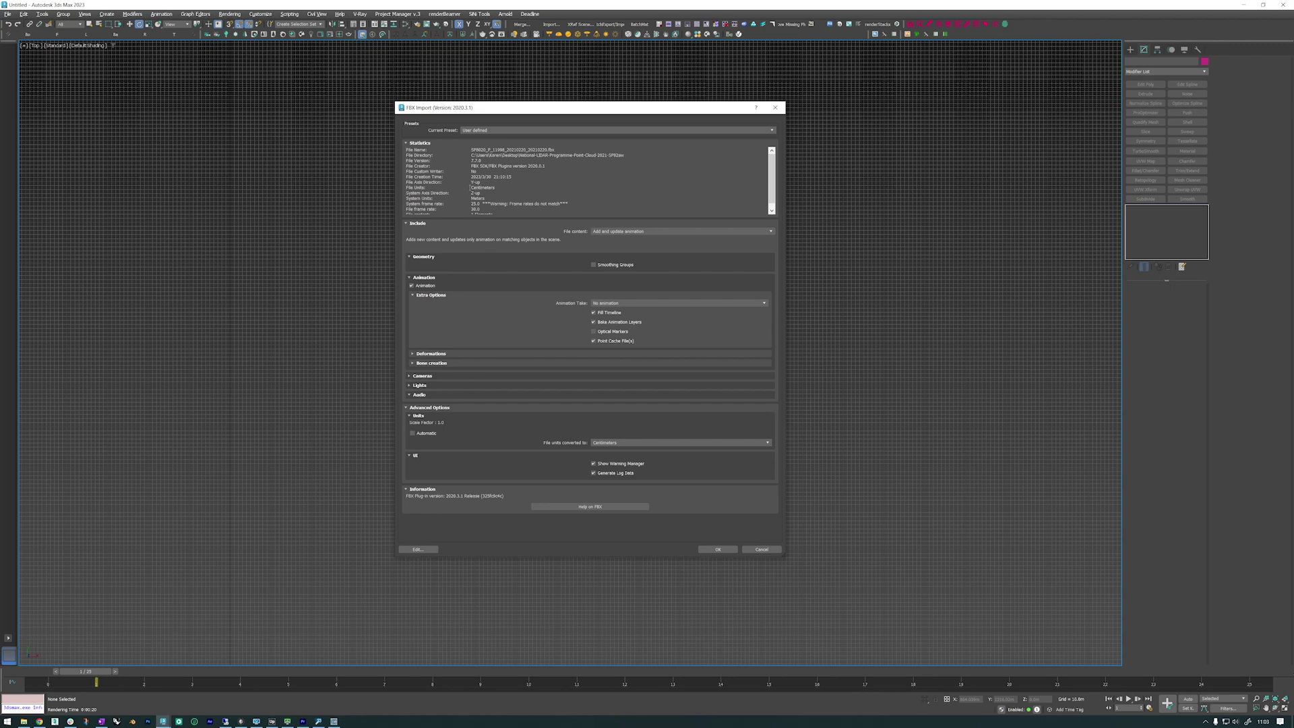
{"action": "mouse_move", "coordinate": [469, 187]}
{"action": "left_mouse_down"}
{"action": "mouse_move", "coordinate": [494, 185]}
{"action": "mouse_move", "coordinate": [484, 198]}
{"action": "left_mouse_up"}
{"action": "left_click", "coordinate": [770, 444]}
{"action": "left_click", "coordinate": [614, 449]}
{"action": "left_click", "coordinate": [617, 443]}
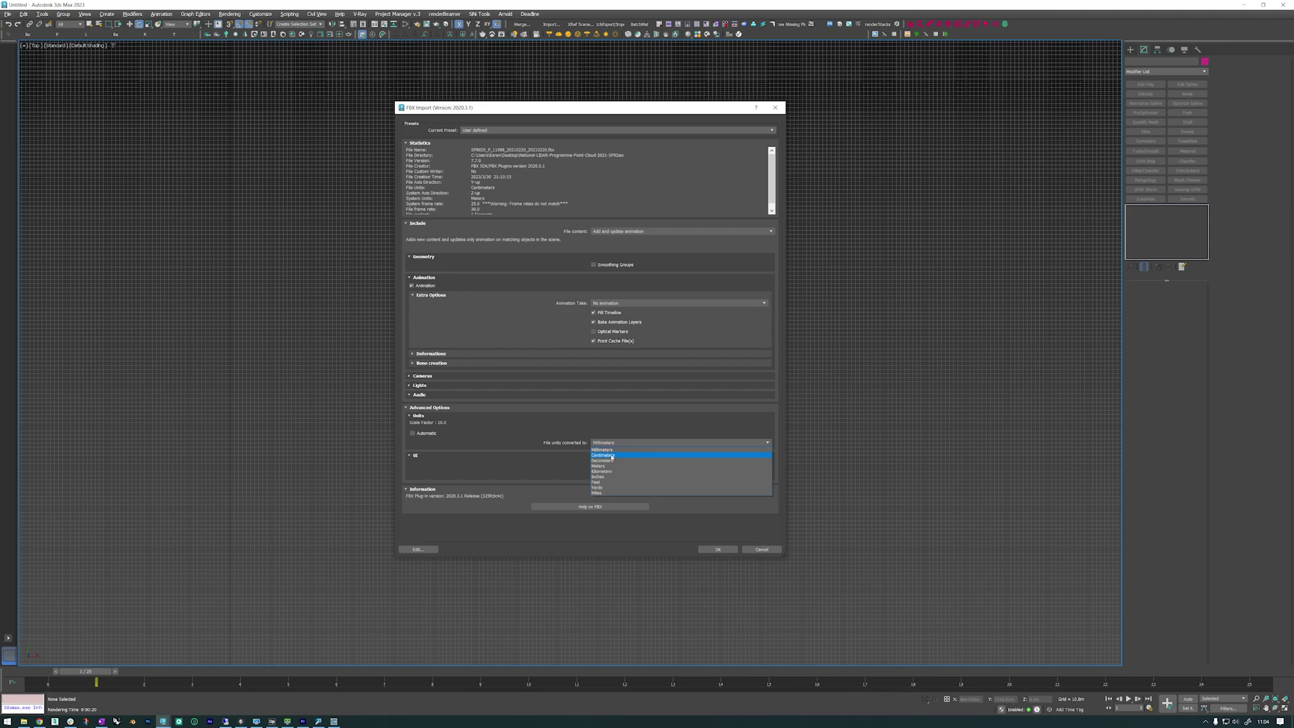
{"action": "left_click", "coordinate": [606, 455]}
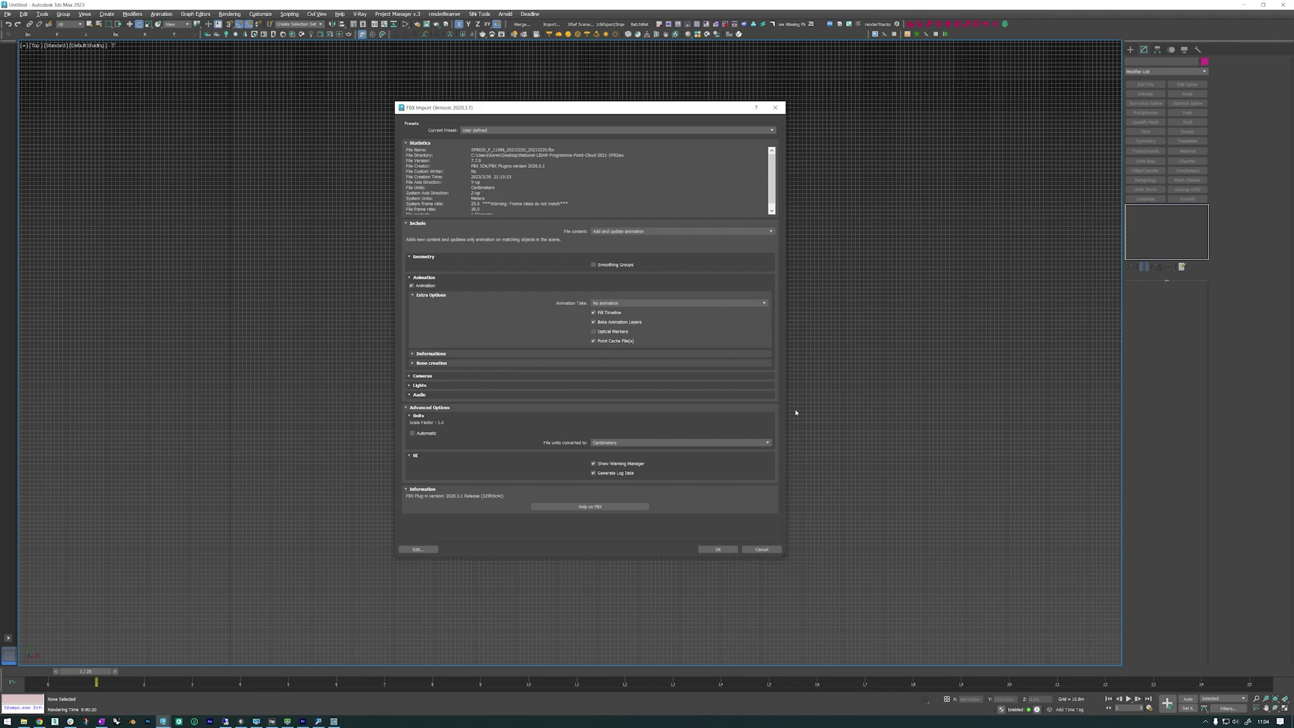
{"action": "left_click", "coordinate": [718, 549]}
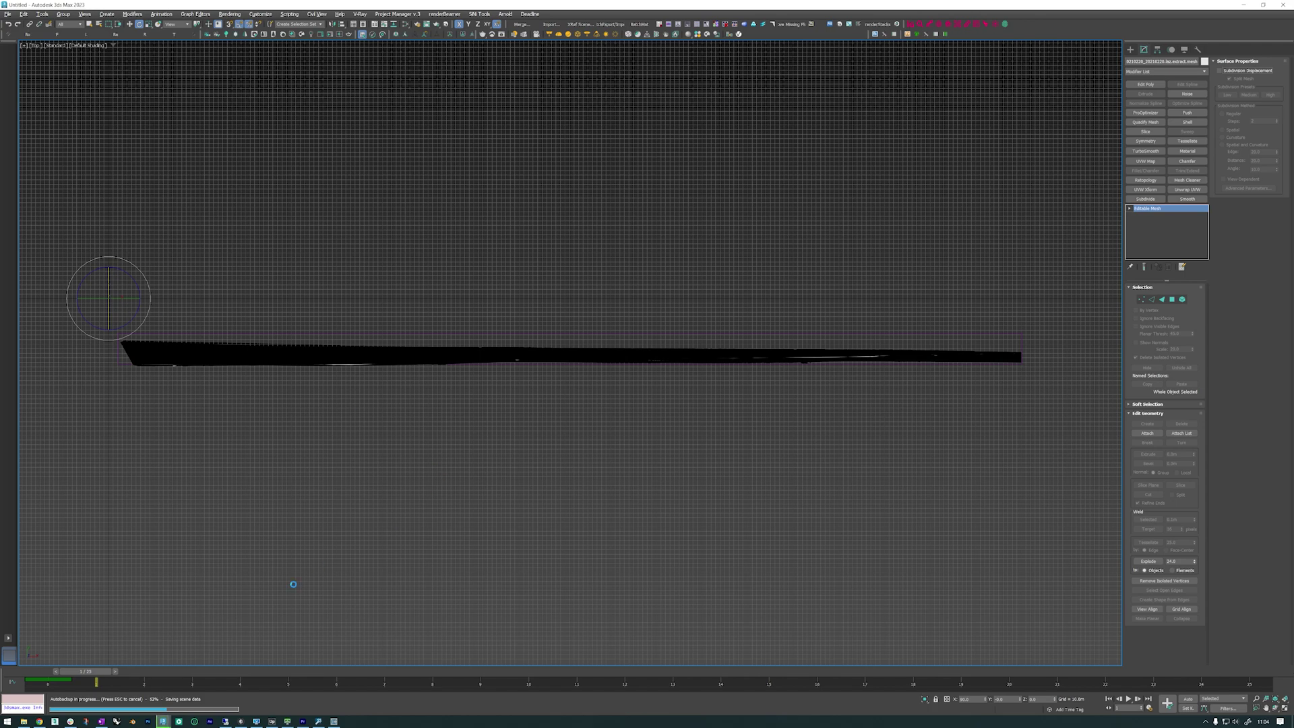
- Rotate the imported terrain 75° about X so it lies flat, then check it obliquely
{"action": "key", "text": "Escape"}
{"action": "mouse_move", "coordinate": [108, 297]}
{"action": "left_mouse_down"}
{"action": "mouse_move", "coordinate": [111, 337]}
{"action": "mouse_move", "coordinate": [112, 282]}
{"action": "left_mouse_up"}
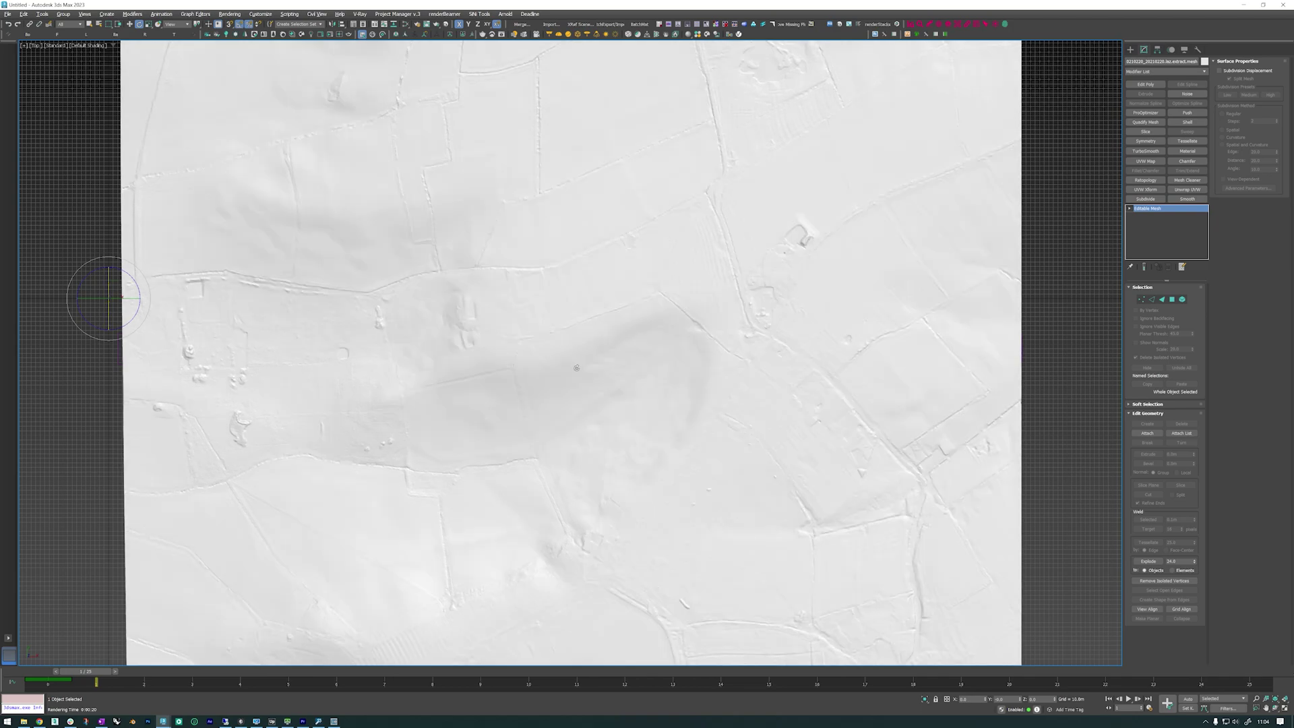
{"action": "scroll", "coordinate": [576, 367], "scroll_direction": "down", "scroll_amount": 5}
{"action": "middle_click_drag", "start_coordinate": [577, 371], "coordinate": [699, 150], "text": "alt"}
{"action": "scroll", "coordinate": [604, 255], "scroll_direction": "up", "scroll_amount": 5}
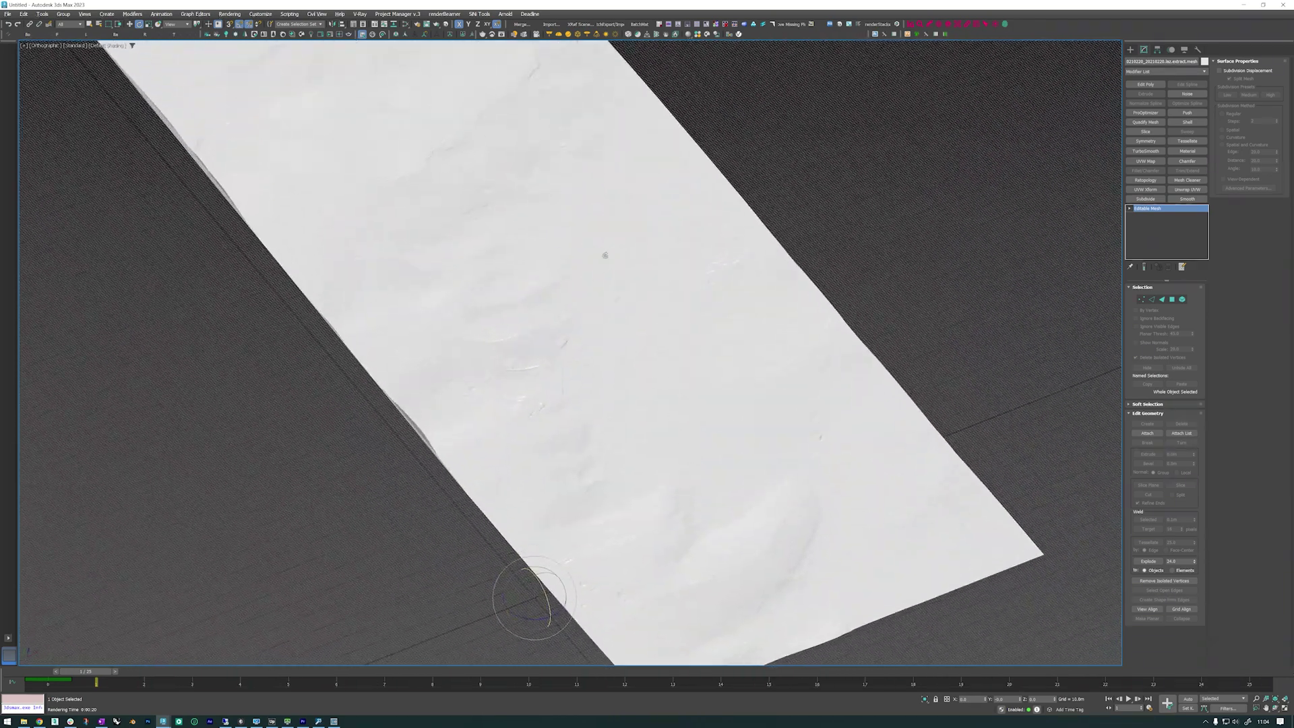
{"action": "scroll", "coordinate": [604, 255], "scroll_direction": "up", "scroll_amount": 4}
{"action": "middle_click_drag", "start_coordinate": [597, 214], "coordinate": [602, 460], "text": "alt"}
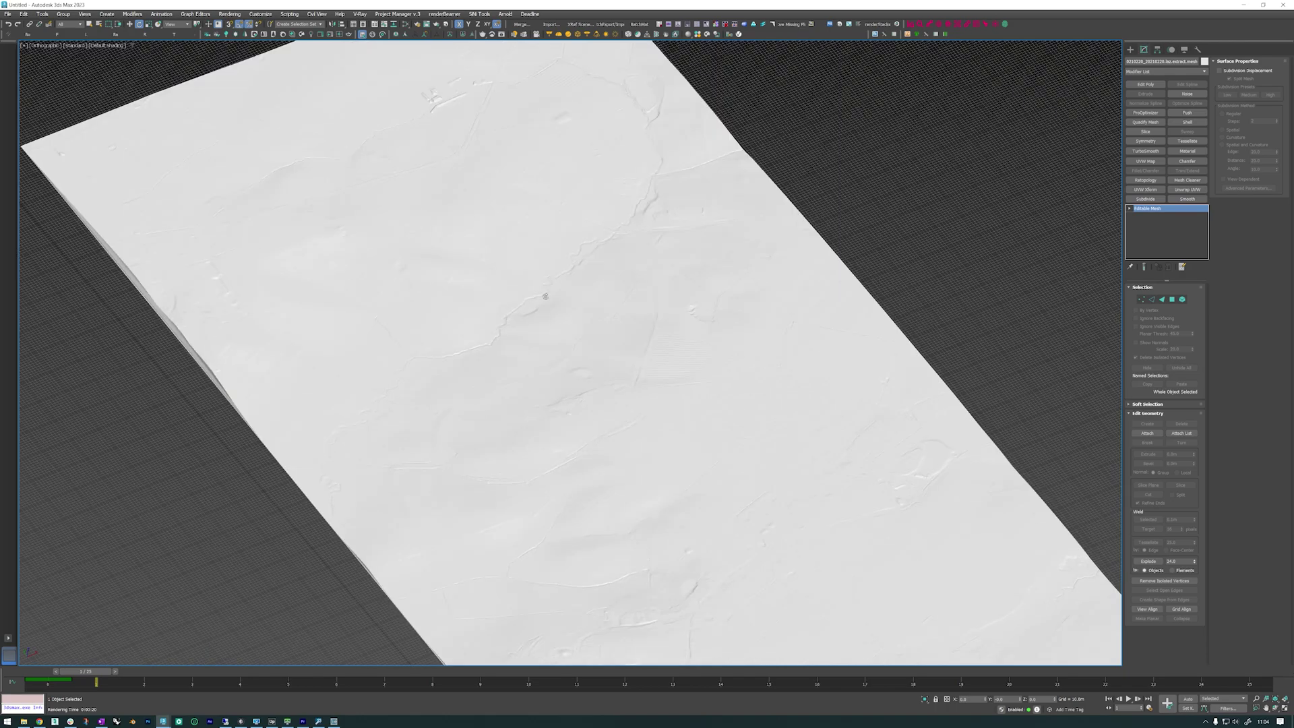
{"action": "middle_click_drag", "start_coordinate": [545, 296], "coordinate": [533, 237], "text": "alt"}
- In the top view, draw a rectangle spline beside the terrain
{"action": "key", "text": "t"}
{"action": "scroll", "coordinate": [370, 621], "scroll_direction": "up", "scroll_amount": 5}
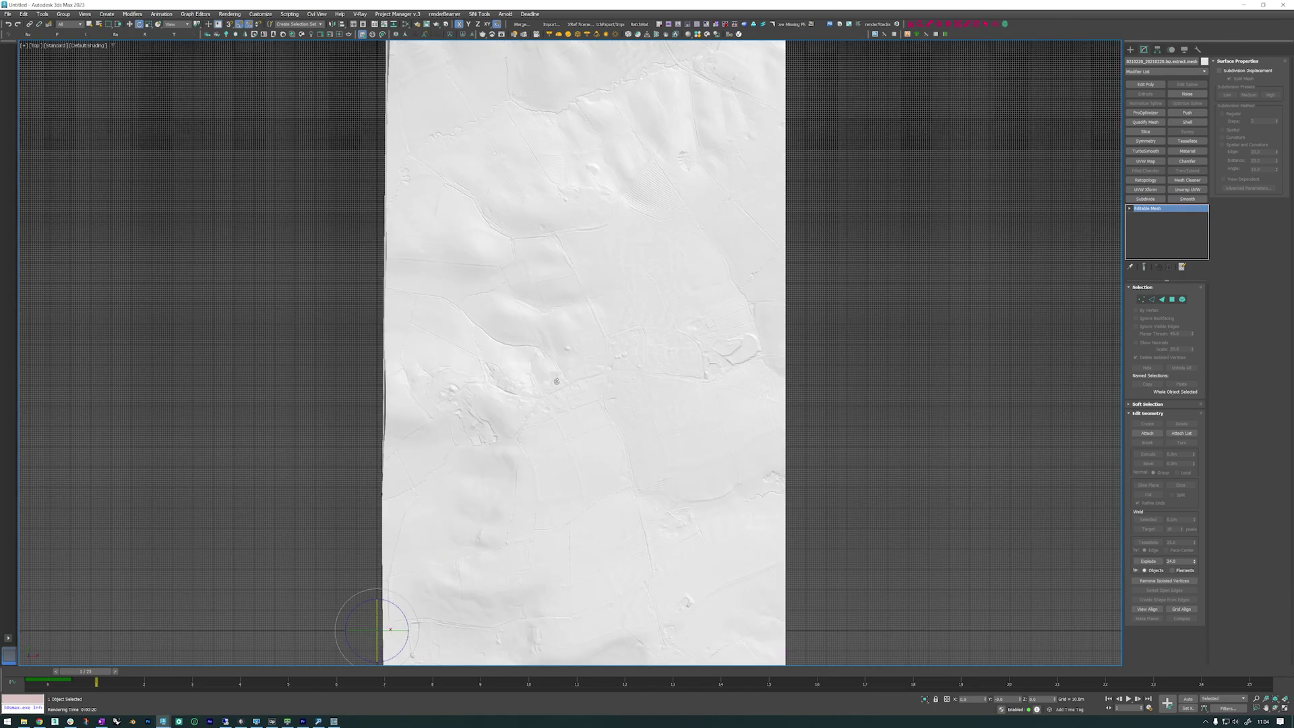
{"action": "right_click", "coordinate": [554, 379]}
{"action": "left_click", "coordinate": [569, 335]}
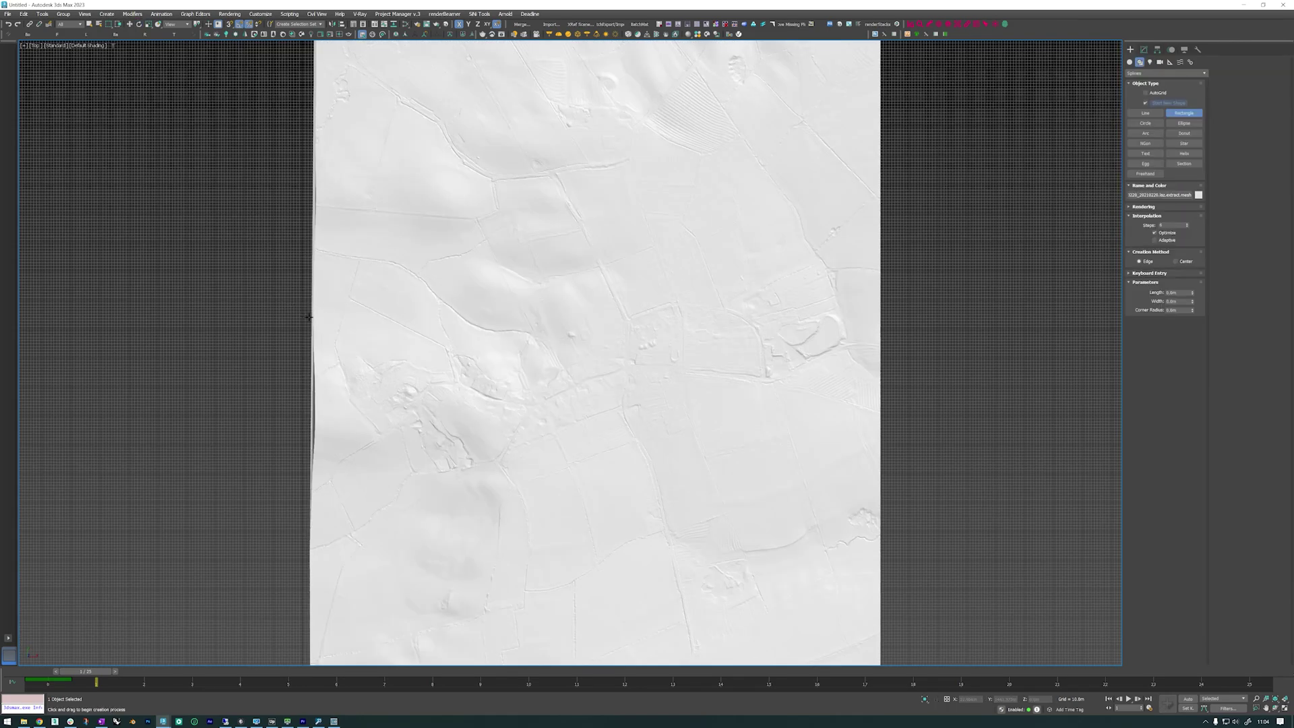
{"action": "left_click_drag", "start_coordinate": [310, 317], "coordinate": [901, 482]}
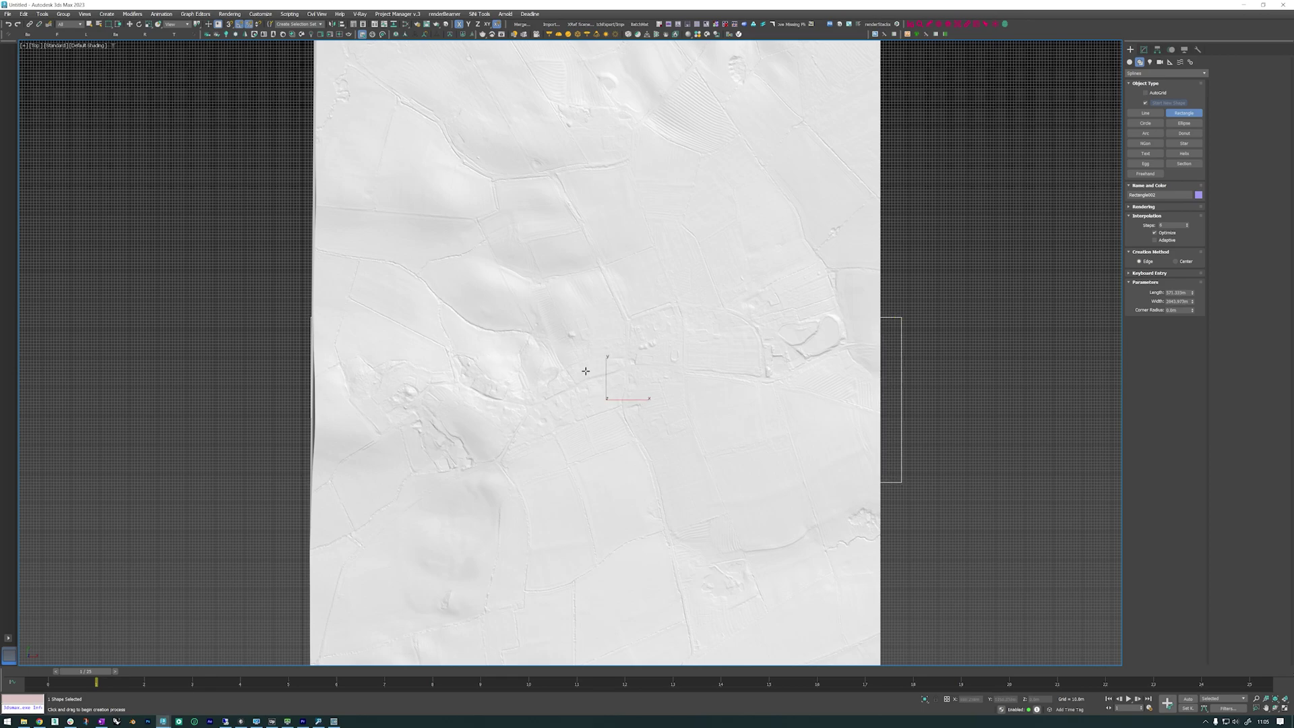
- Inspect the terrain's relief from a tilted view, toggling wireframe display on and off
{"action": "middle_click_drag", "start_coordinate": [586, 371], "coordinate": [637, 350], "text": "alt"}
{"action": "scroll", "coordinate": [576, 381], "scroll_direction": "up", "scroll_amount": 6}
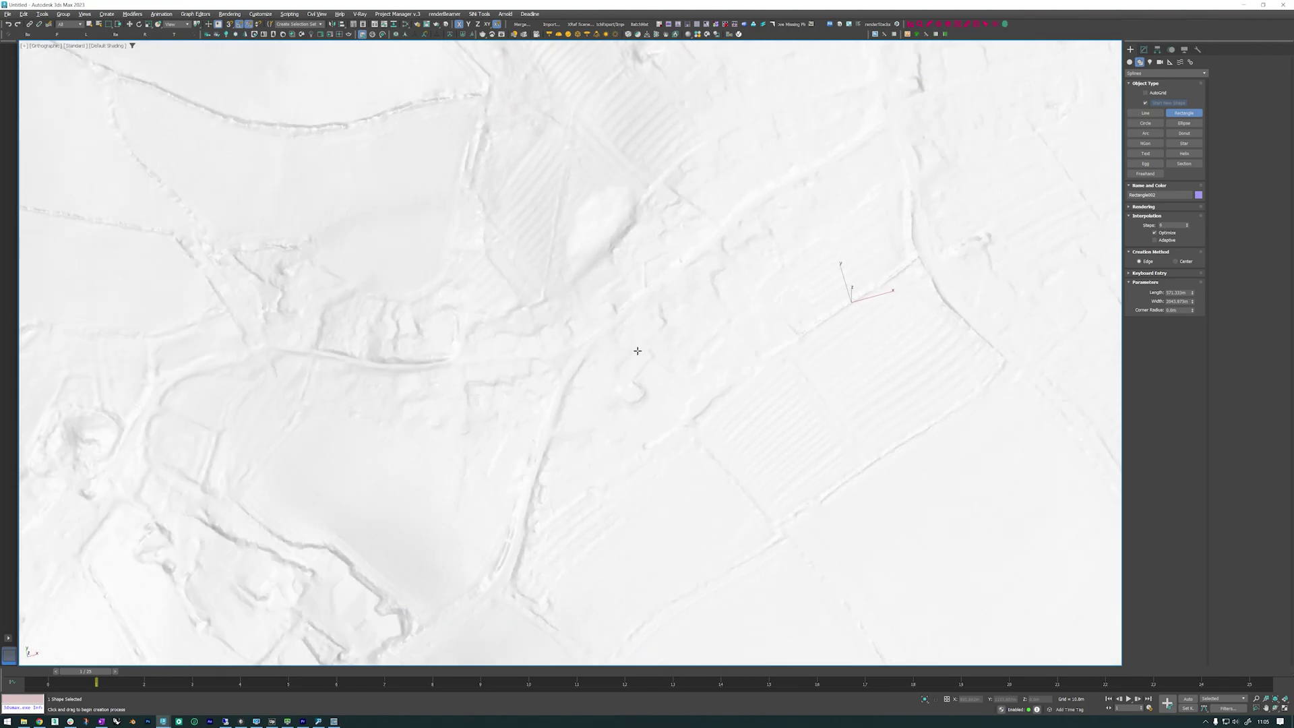
{"action": "scroll", "coordinate": [637, 350], "scroll_direction": "down", "scroll_amount": 4}
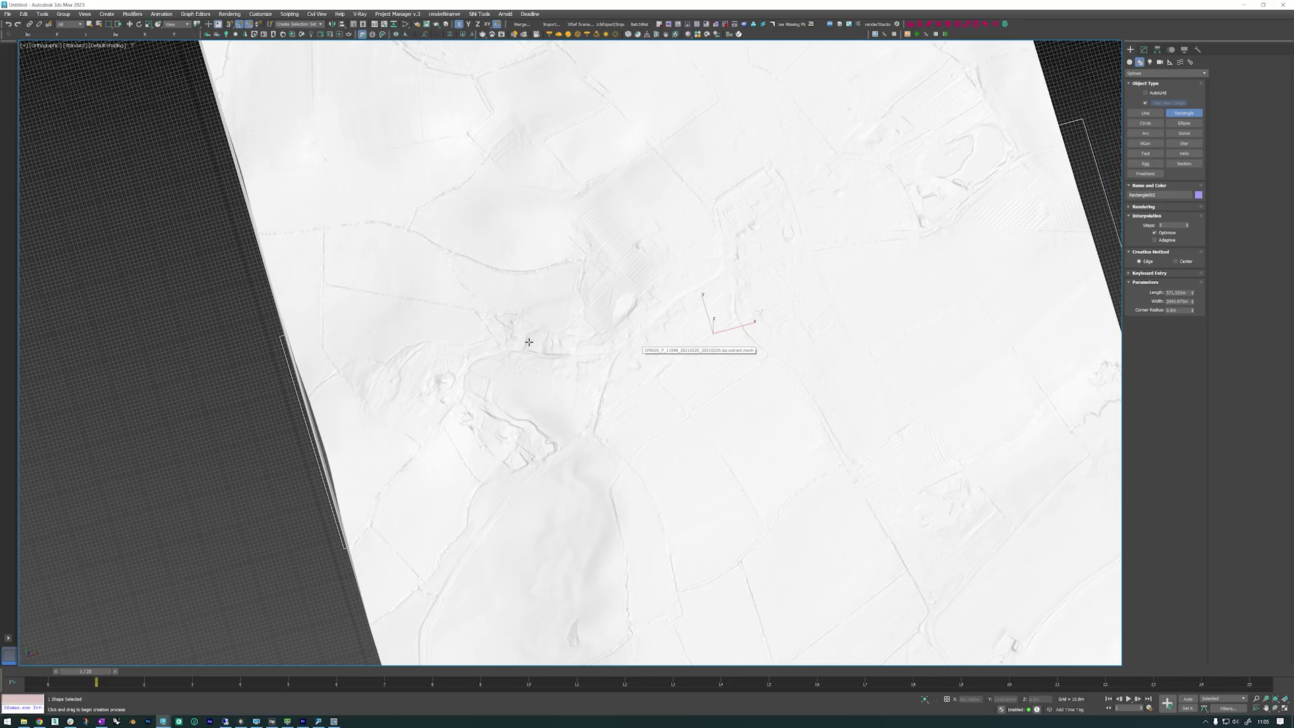
{"action": "key", "text": "F3"}
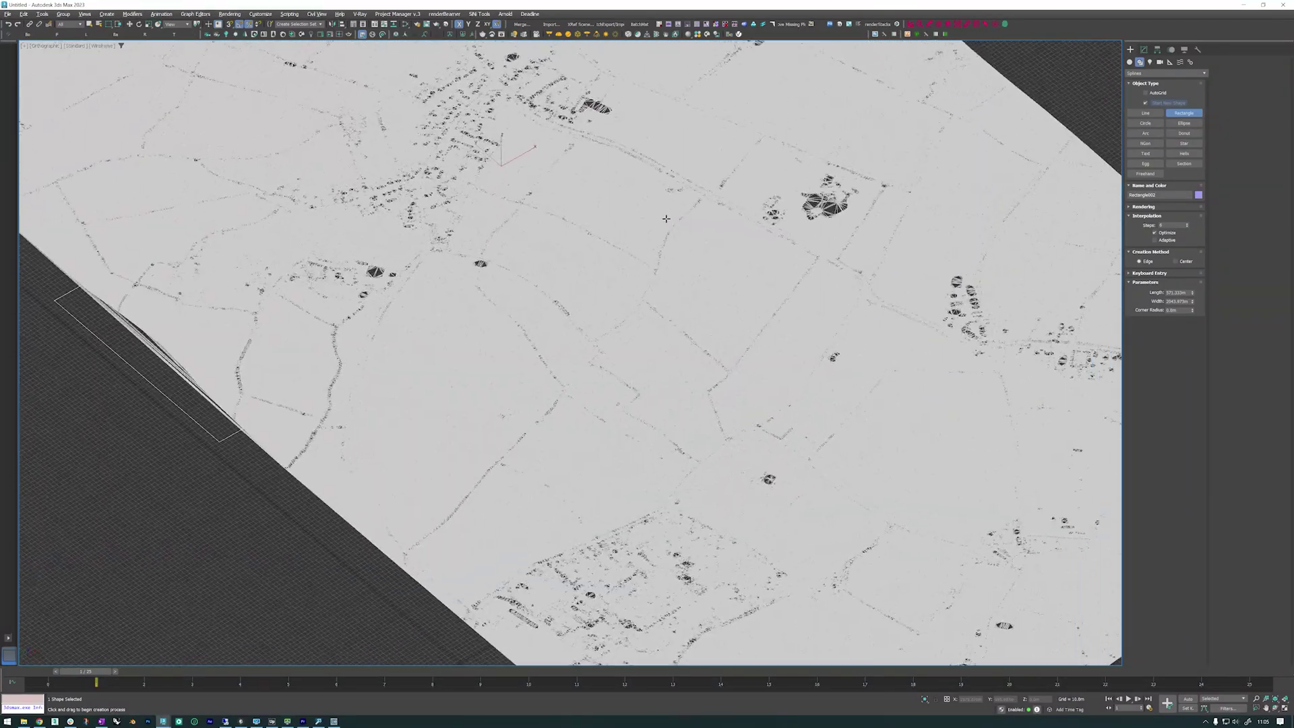
{"action": "key", "text": "F3"}
{"action": "scroll", "coordinate": [636, 284], "scroll_direction": "down", "scroll_amount": 4}
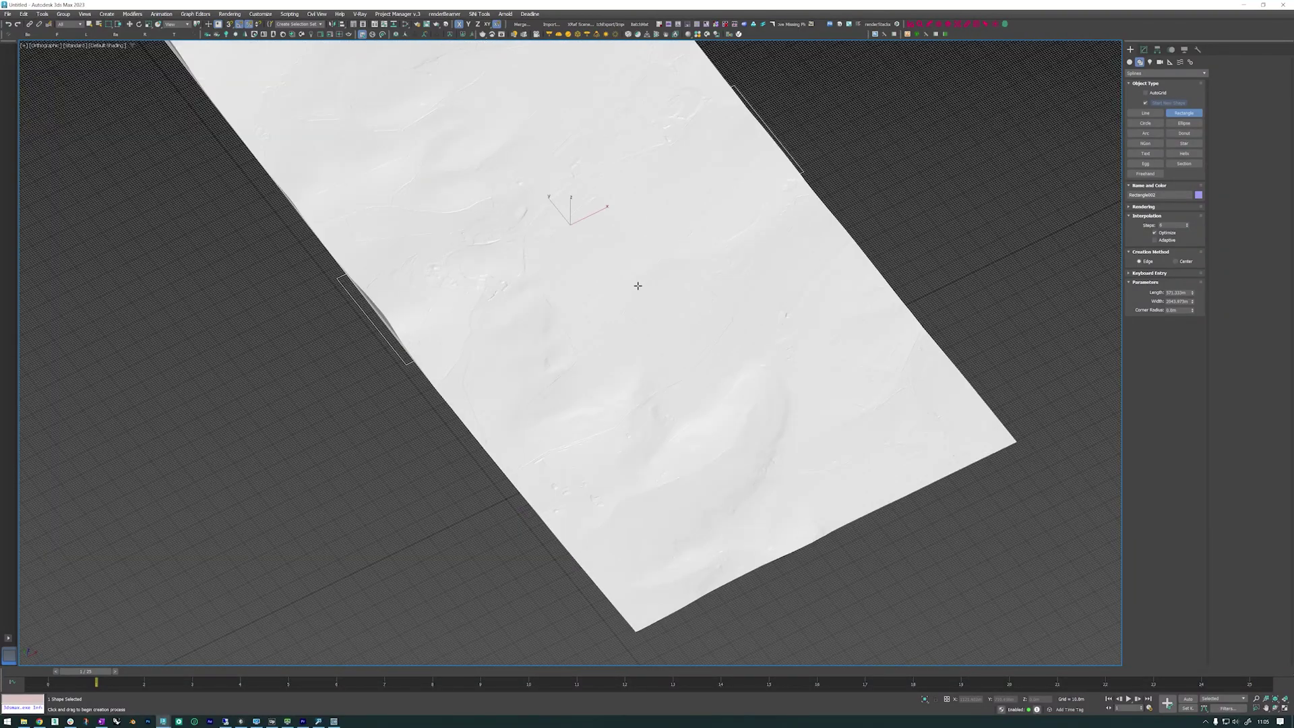
{"action": "scroll", "coordinate": [643, 304], "scroll_direction": "up", "scroll_amount": 2}
{"action": "scroll", "coordinate": [643, 367], "scroll_direction": "down", "scroll_amount": 2}
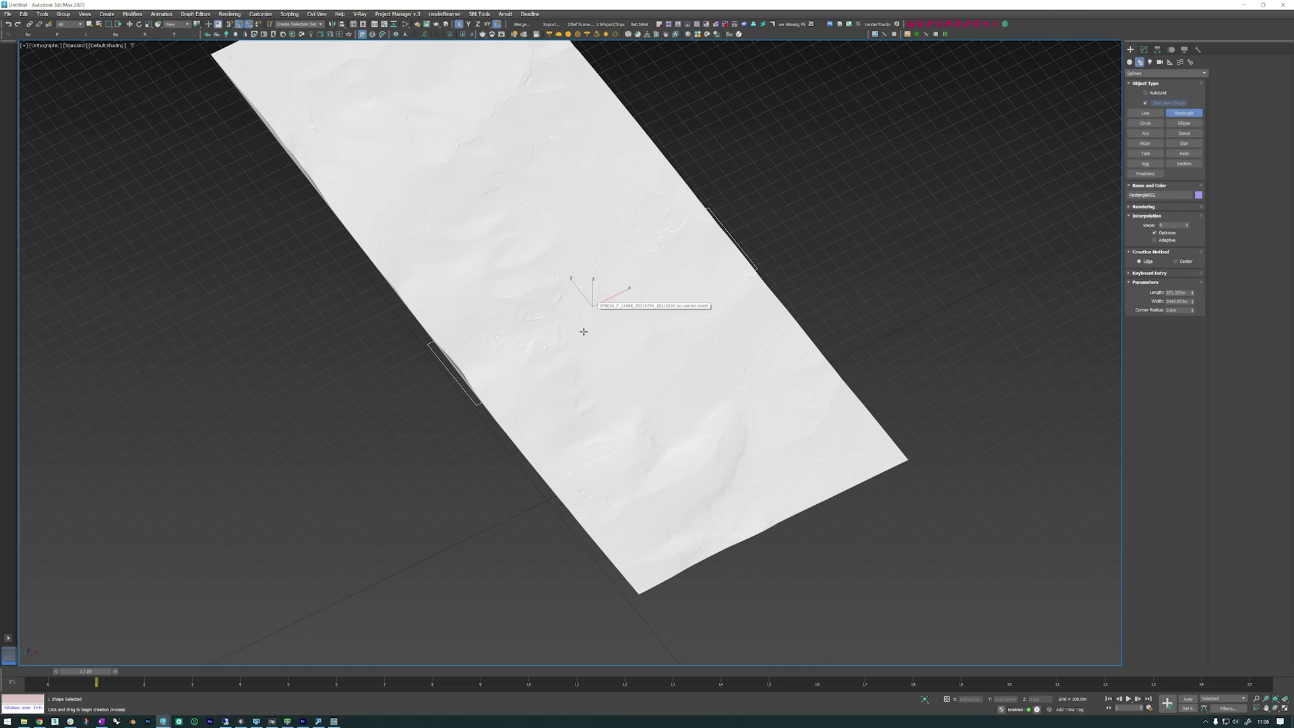
{"action": "scroll", "coordinate": [543, 237], "scroll_direction": "down", "scroll_amount": 3}
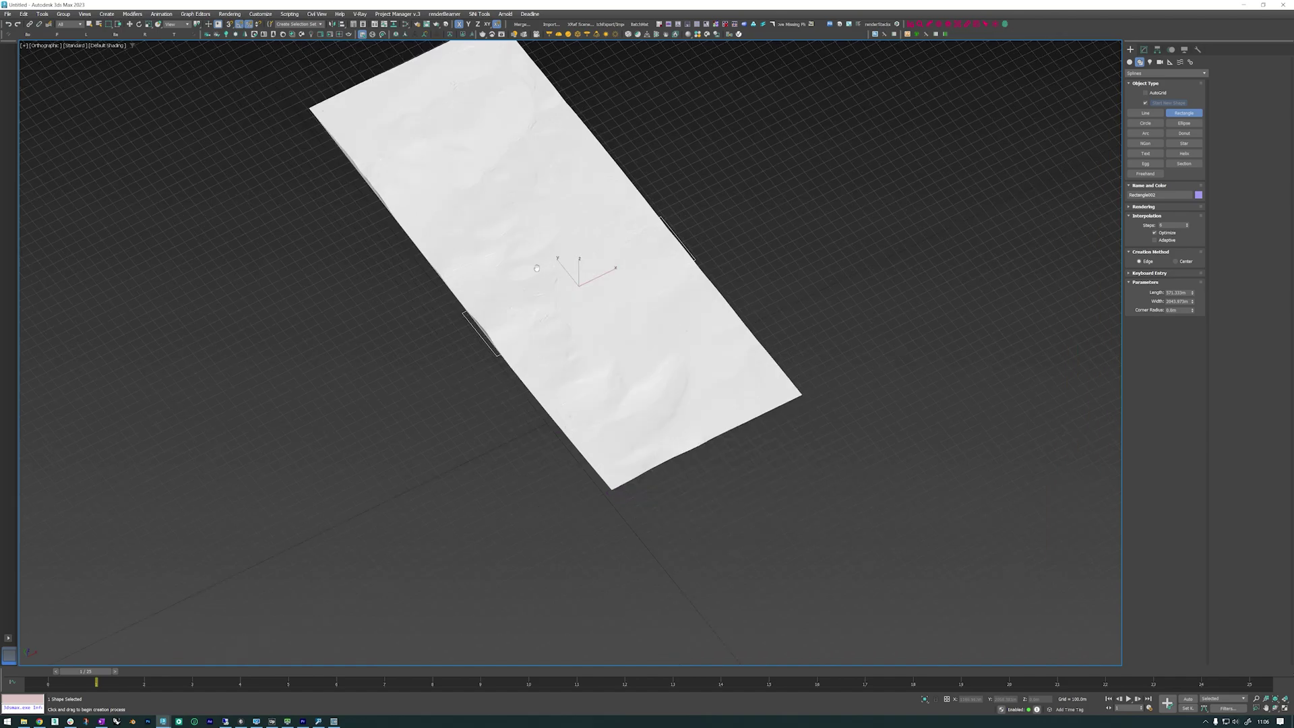